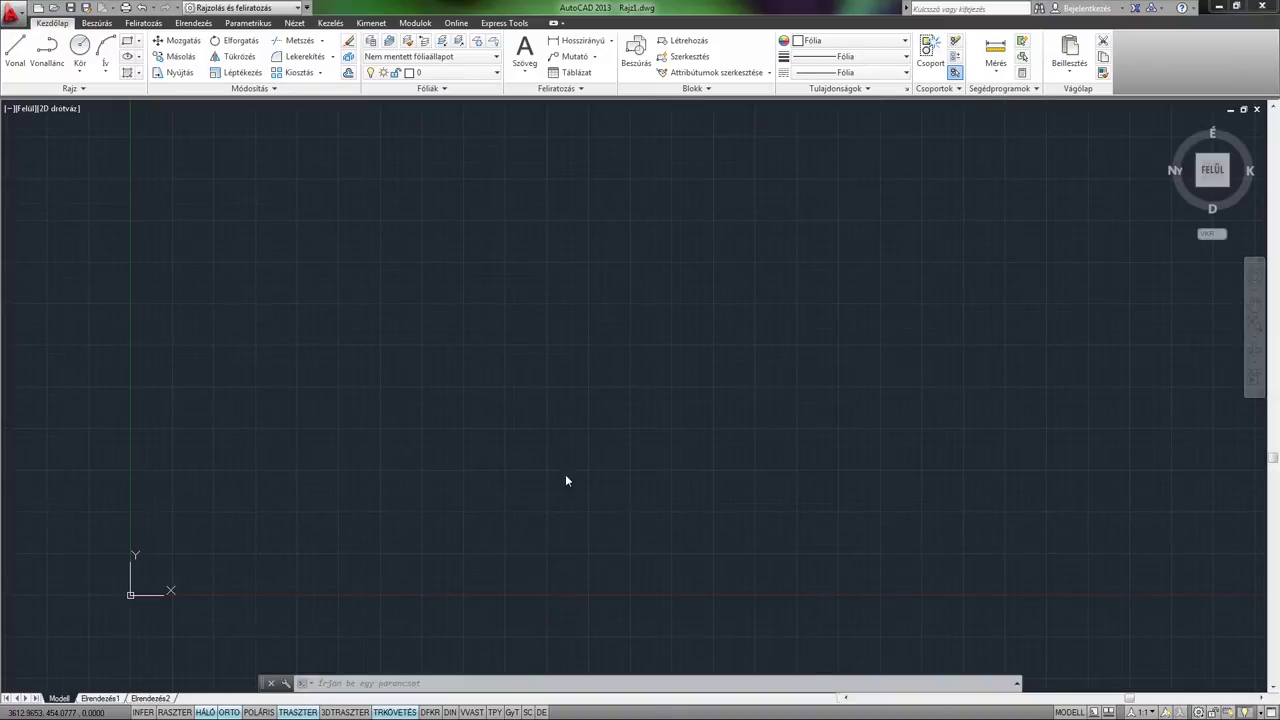
Step: Draw a 200-unit horizontal line, then a 200-unit line straight down from its right end
{"action": "left_click", "coordinate": [17, 55]}
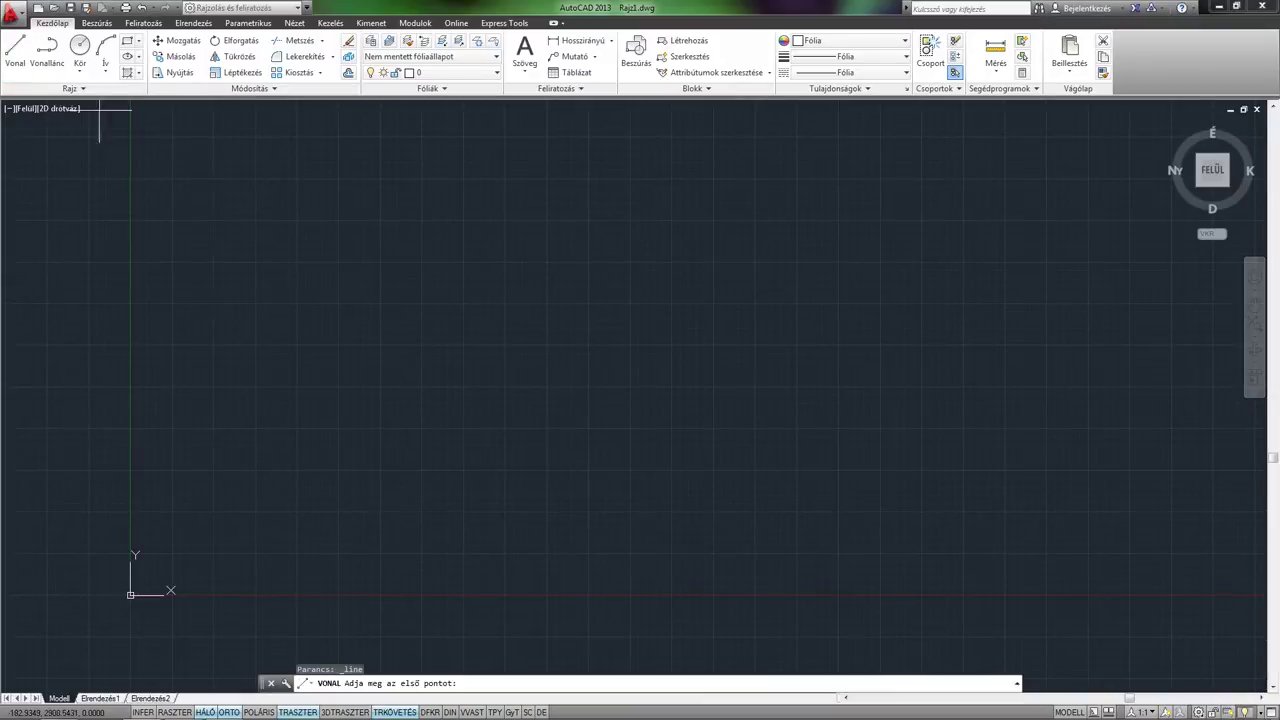
{"action": "left_click", "coordinate": [467, 297]}
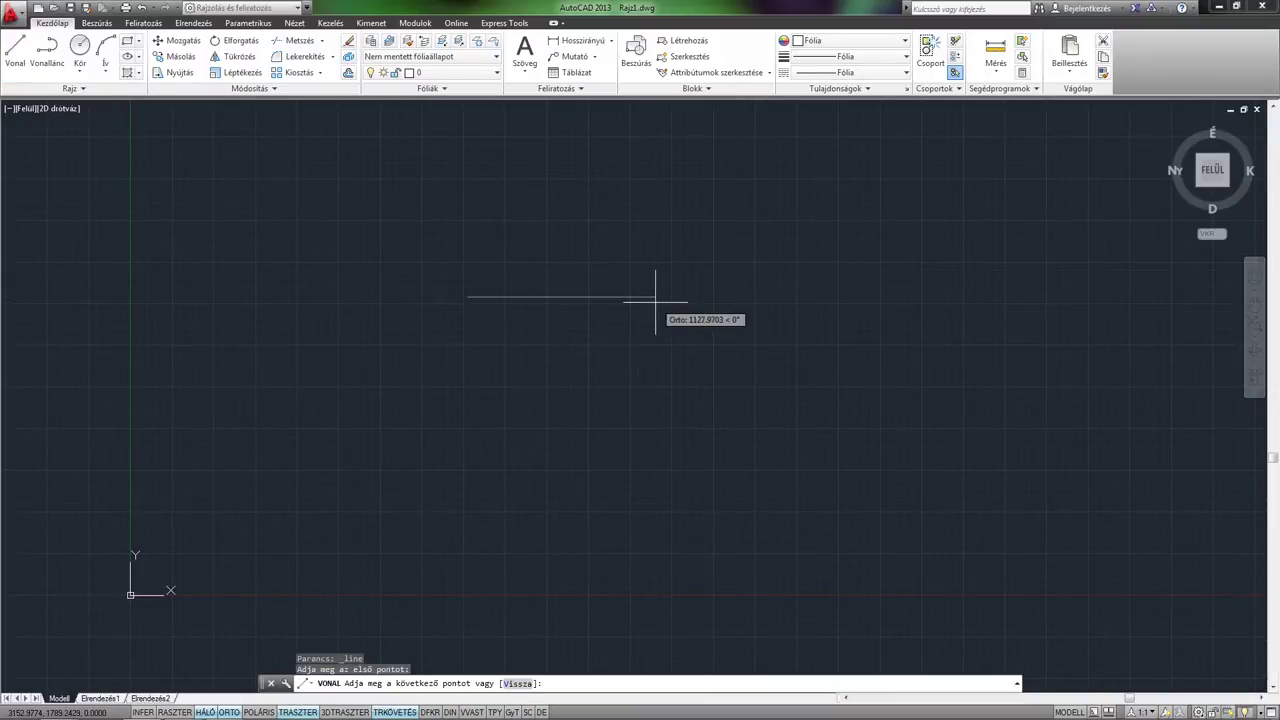
{"action": "type", "text": "200"}
{"action": "key", "text": "Return"}
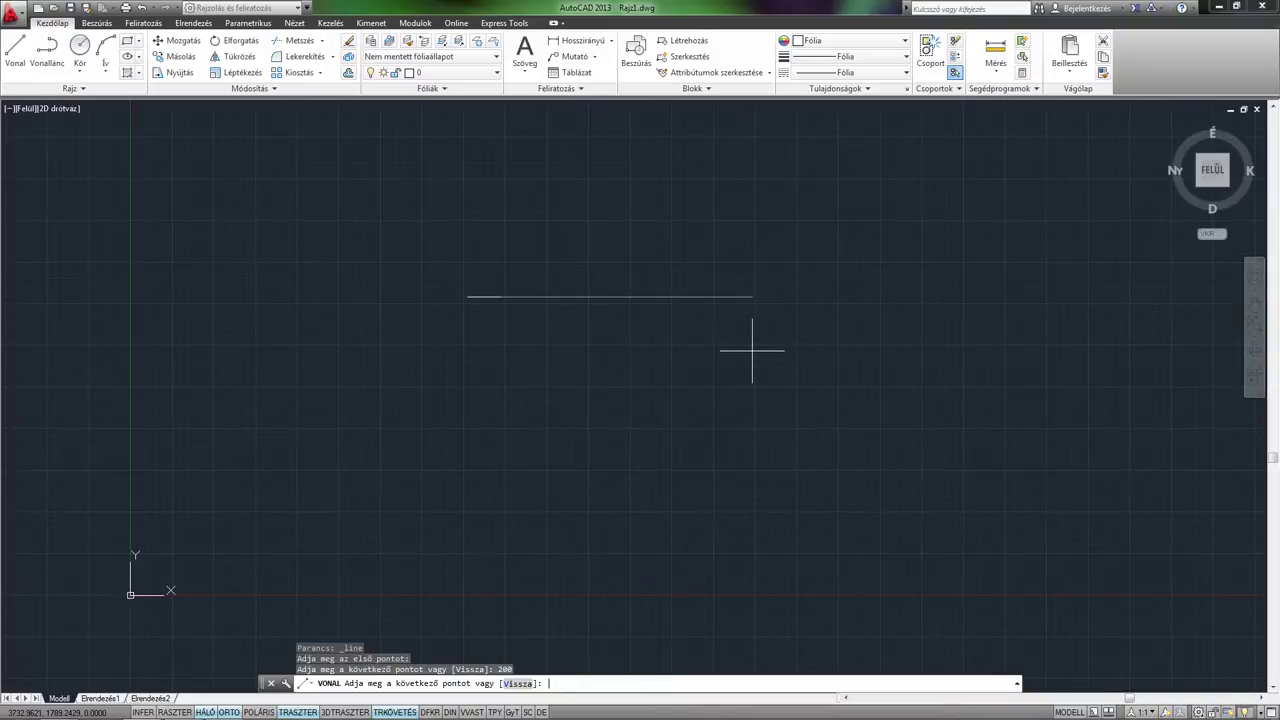
{"action": "scroll", "coordinate": [566, 317], "scroll_direction": "up", "scroll_amount": 5}
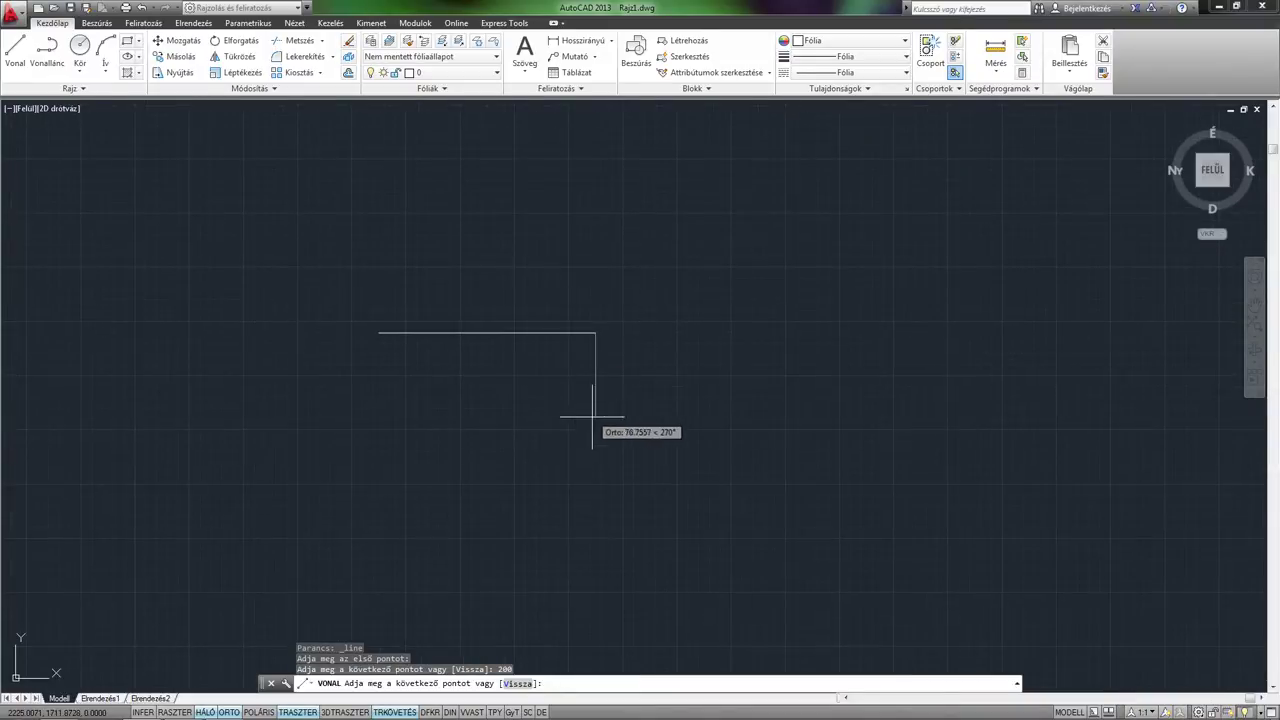
{"action": "type", "text": "200"}
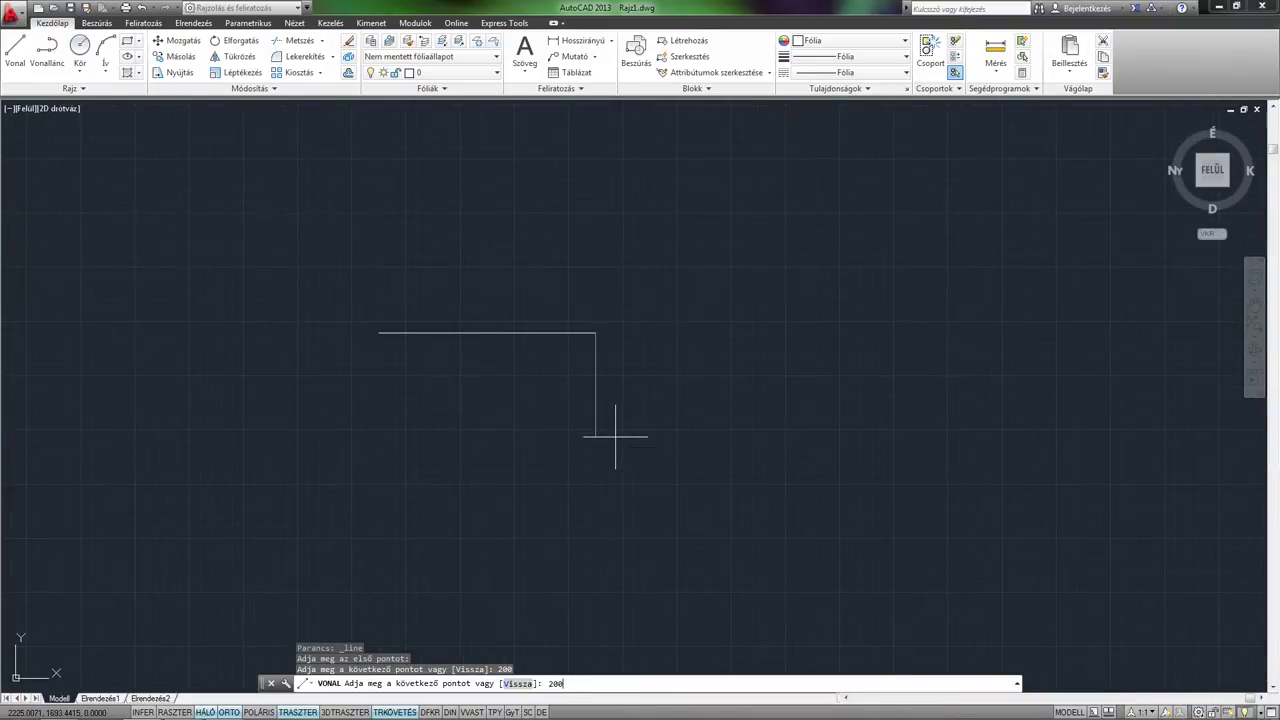
{"action": "key", "text": "Return"}
{"action": "key", "text": "Return"}
{"action": "middle_click_drag", "start_coordinate": [629, 355], "coordinate": [631, 341]}
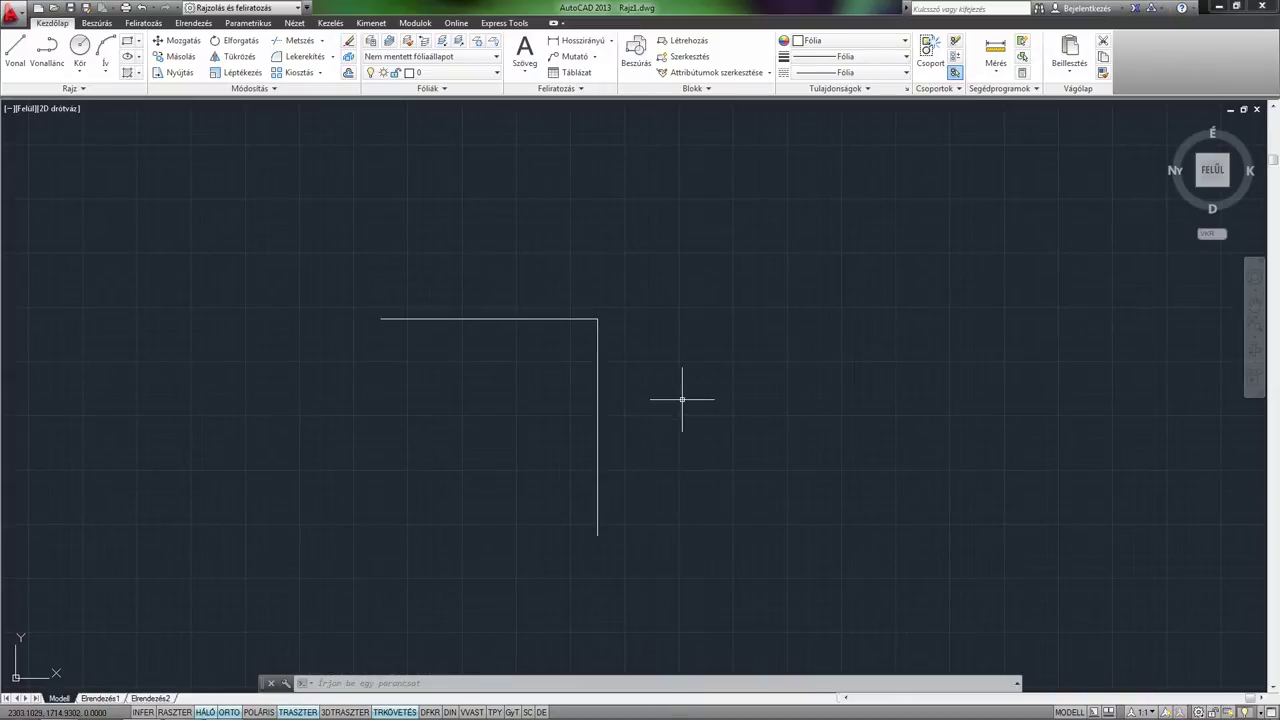
{"action": "type", "text": "LT"}
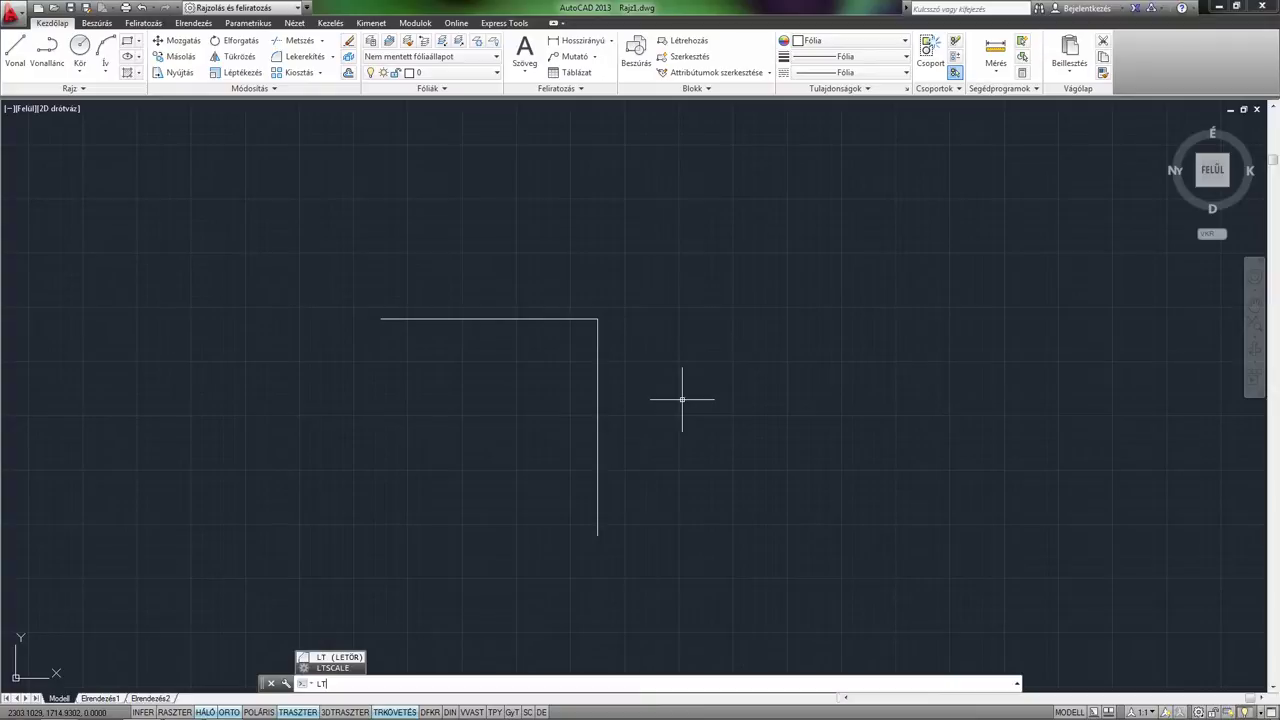
Step: Chamfer the corner with distances 10 and 10, picking the horizontal then the vertical line
{"action": "key", "text": "Return"}
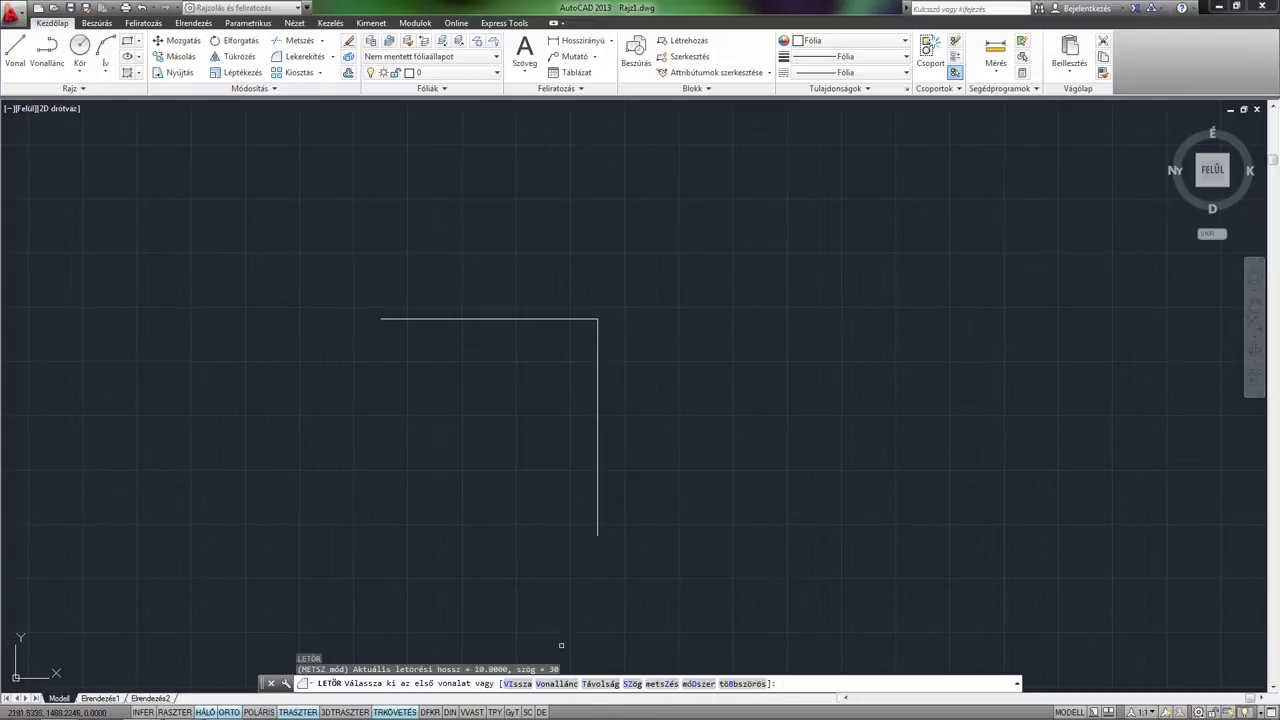
{"action": "left_click", "coordinate": [598, 688]}
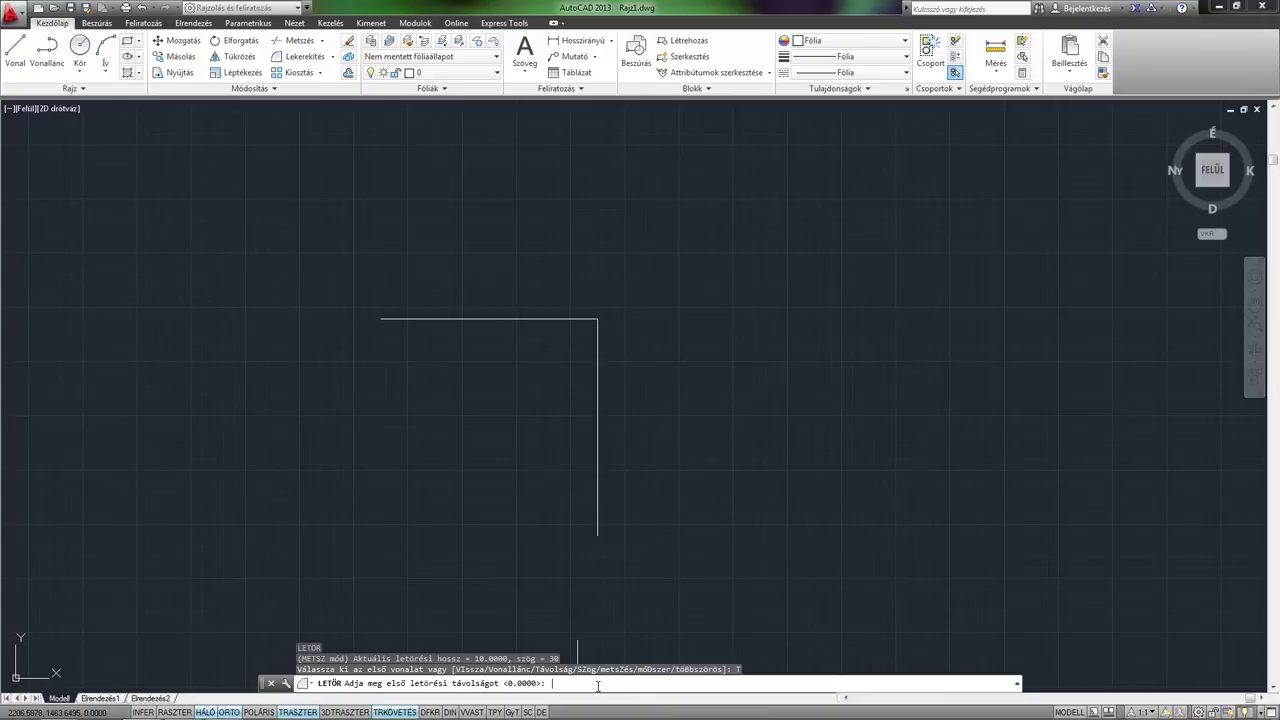
{"action": "type", "text": "10"}
{"action": "key", "text": "Return"}
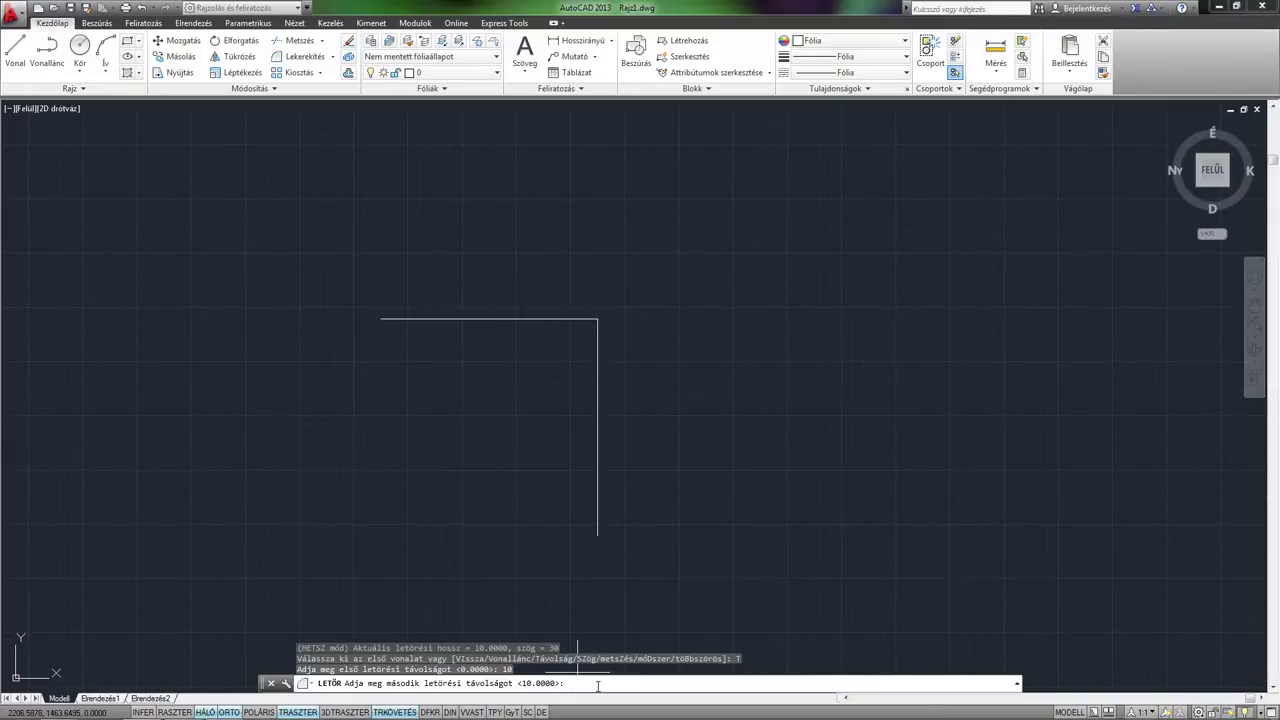
{"action": "key", "text": "Return"}
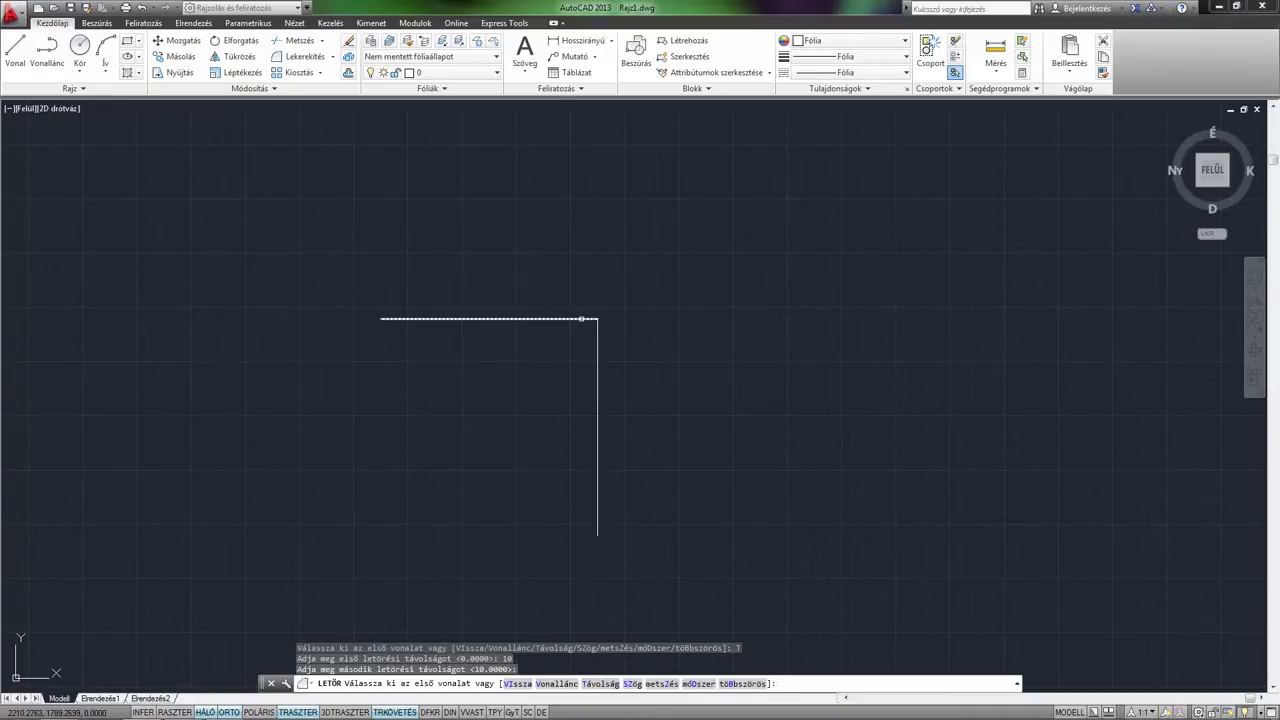
{"action": "left_click", "coordinate": [586, 319]}
{"action": "left_click", "coordinate": [596, 337]}
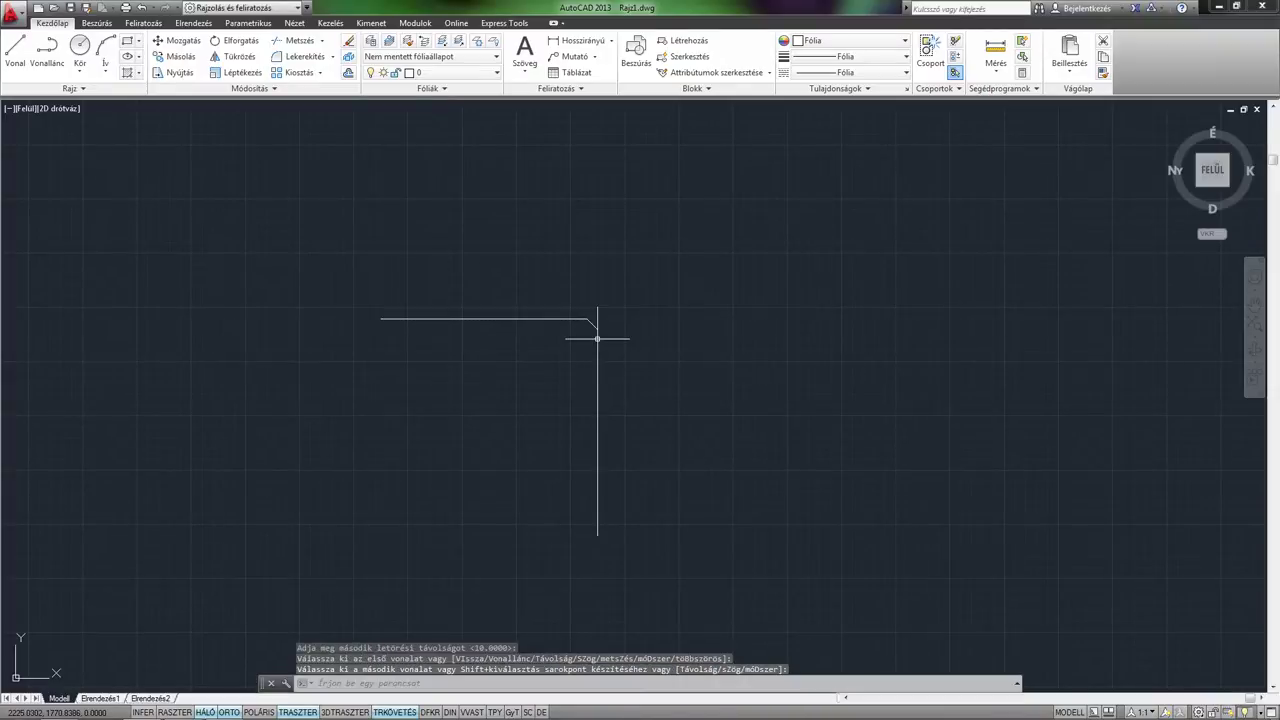
{"action": "scroll", "coordinate": [594, 322], "scroll_direction": "up", "scroll_amount": 2}
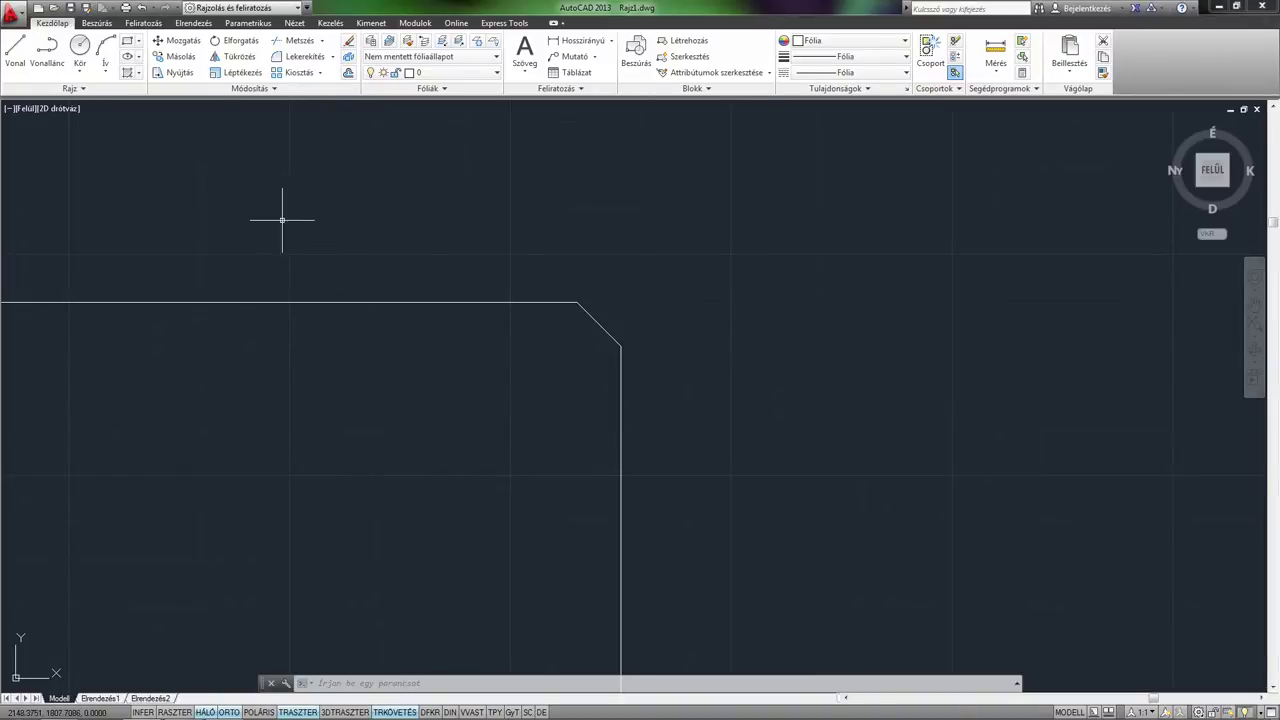
Step: Undo the 10-by-10 bevel and re-chamfer the corner with distances 50 and 30
{"action": "left_click", "coordinate": [141, 8]}
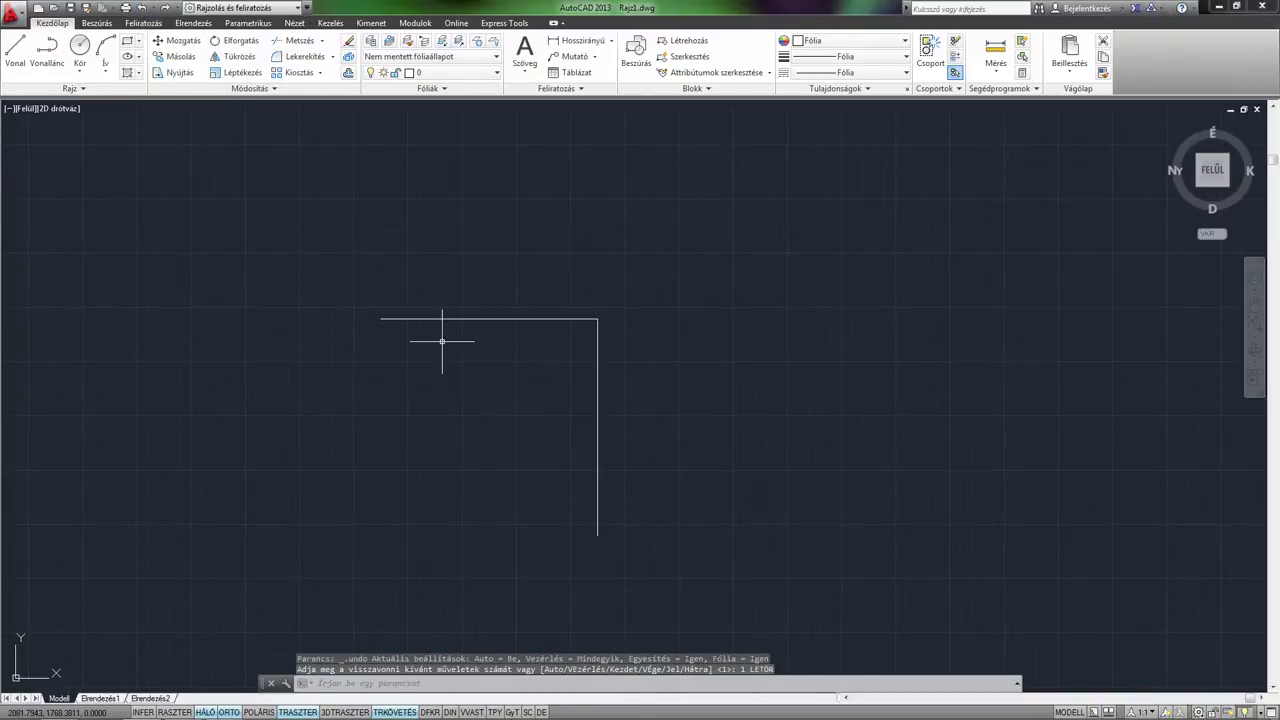
{"action": "type", "text": "LT"}
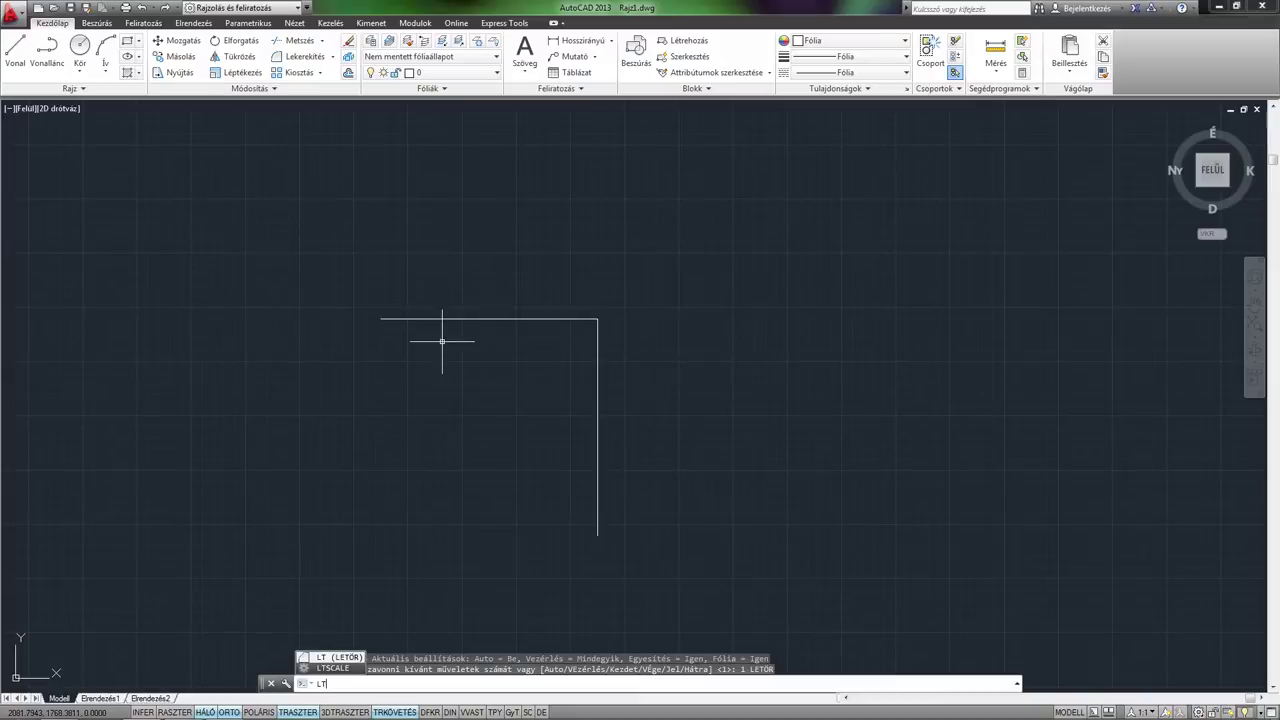
{"action": "key", "text": "Return"}
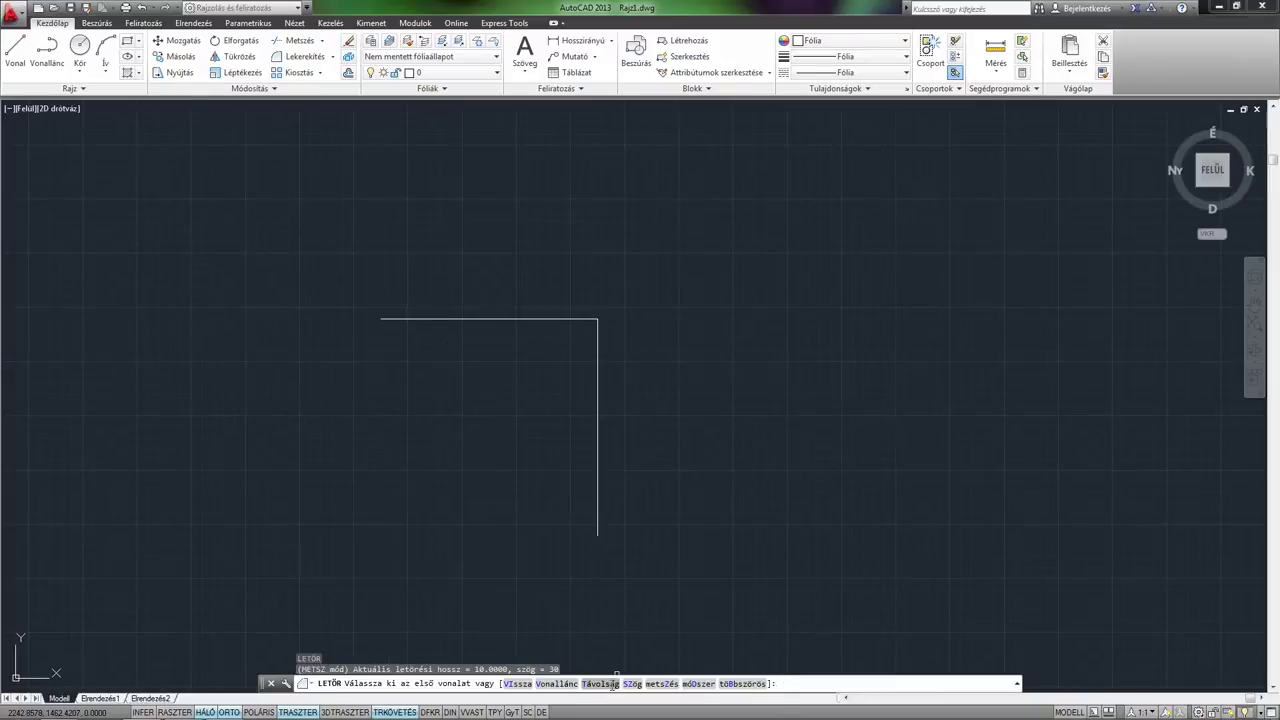
{"action": "left_click", "coordinate": [614, 684]}
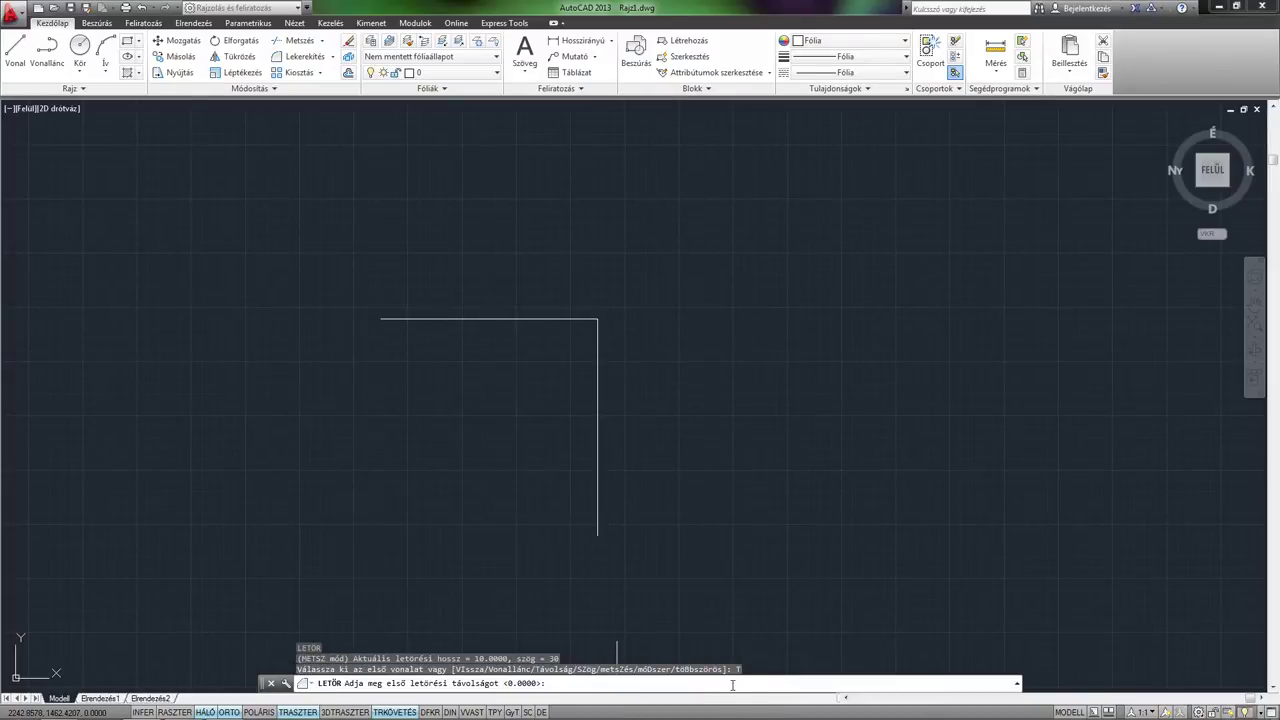
{"action": "type", "text": "50"}
{"action": "key", "text": "Return"}
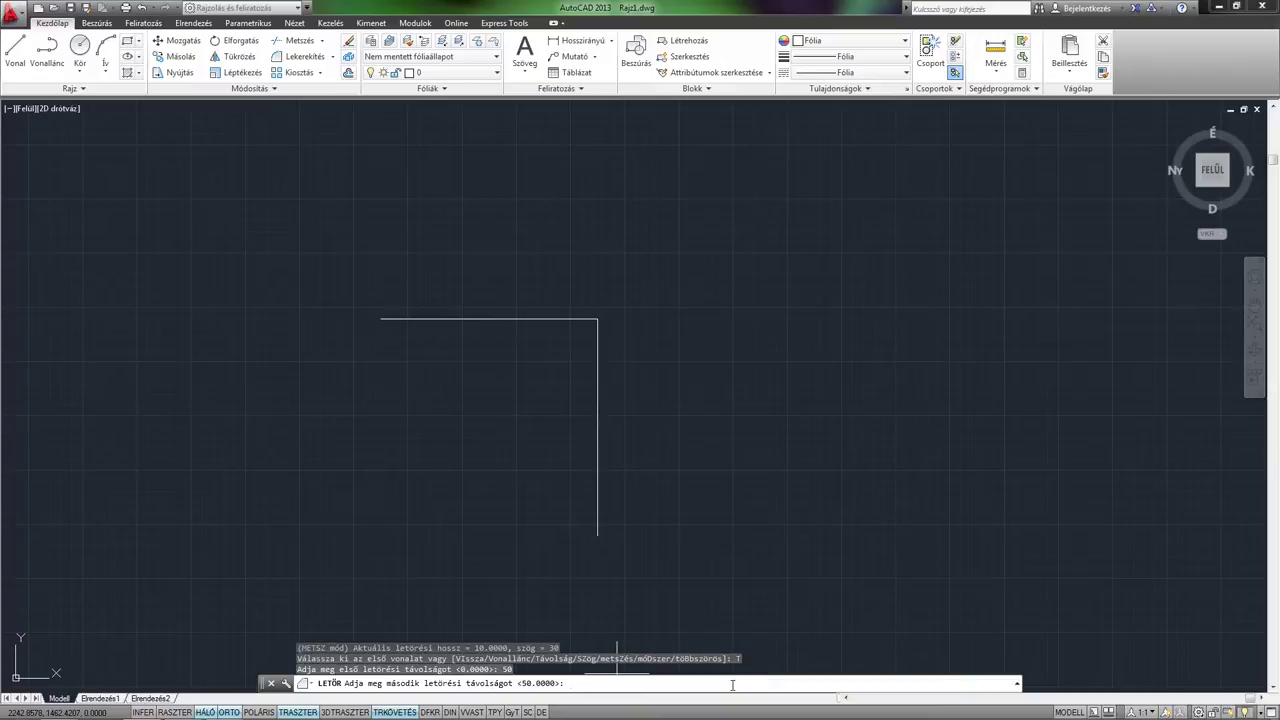
{"action": "type", "text": "30"}
{"action": "key", "text": "Return"}
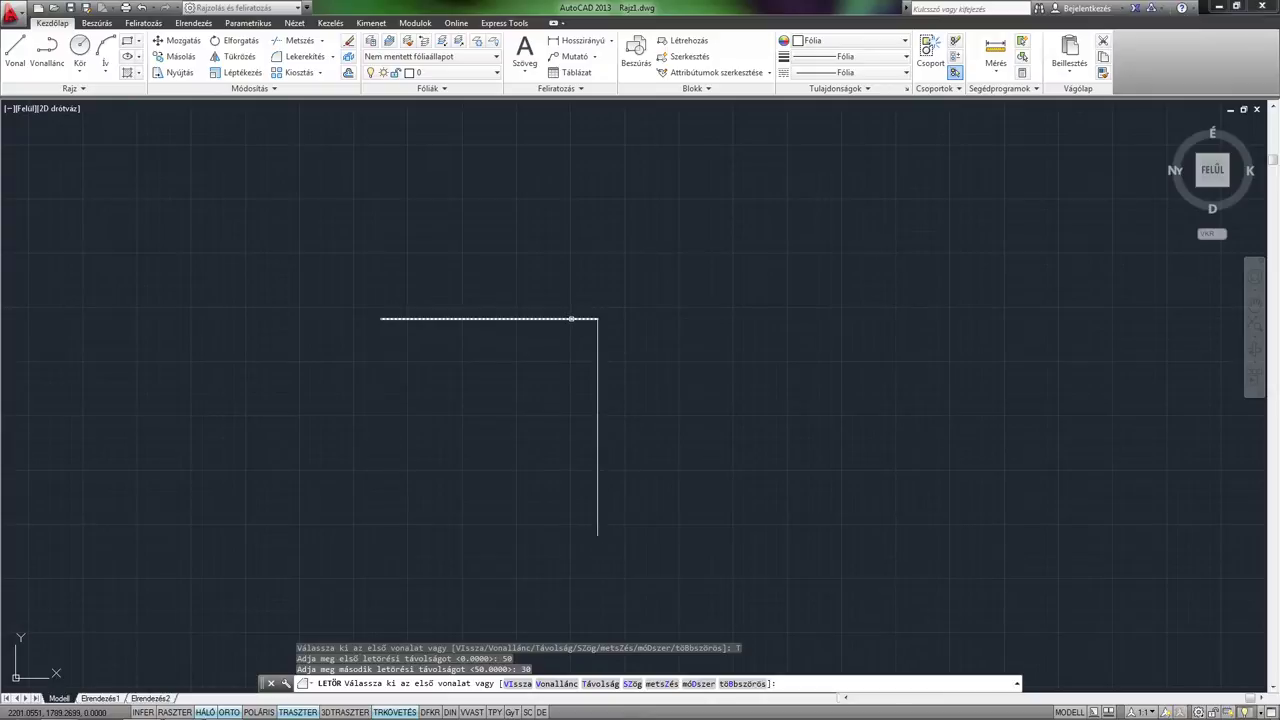
{"action": "left_click", "coordinate": [571, 319]}
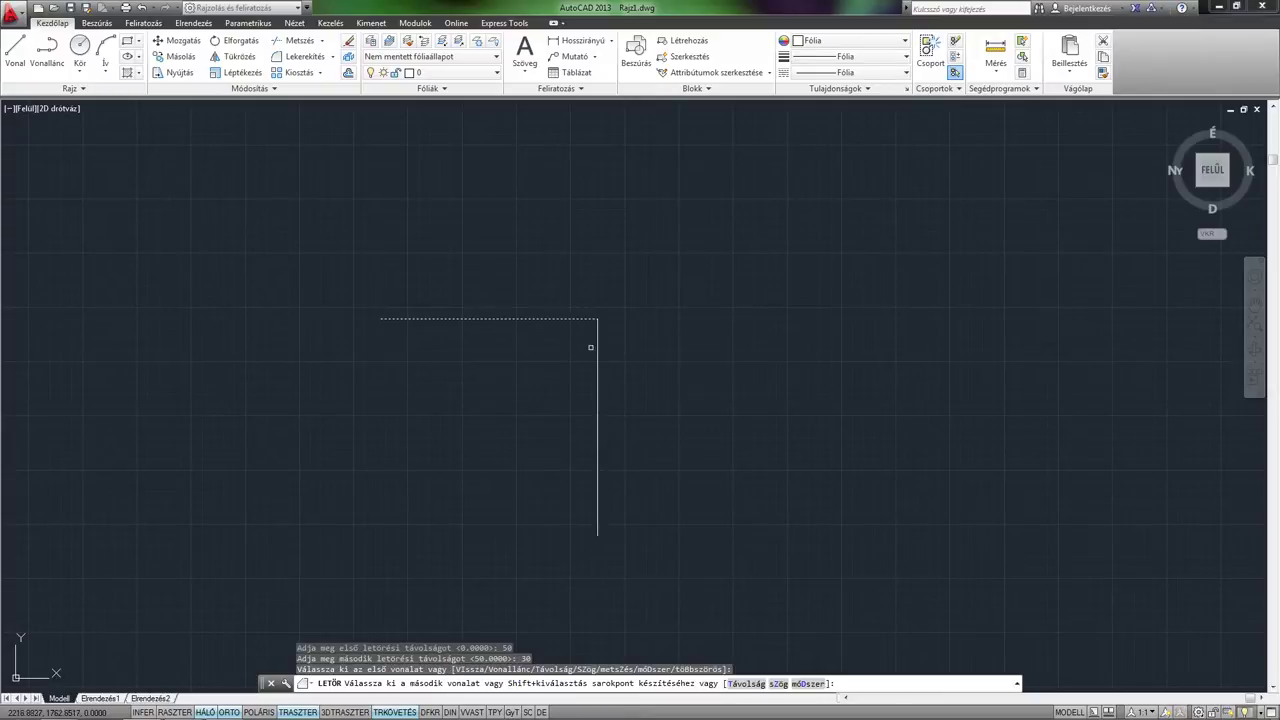
{"action": "left_click", "coordinate": [597, 348]}
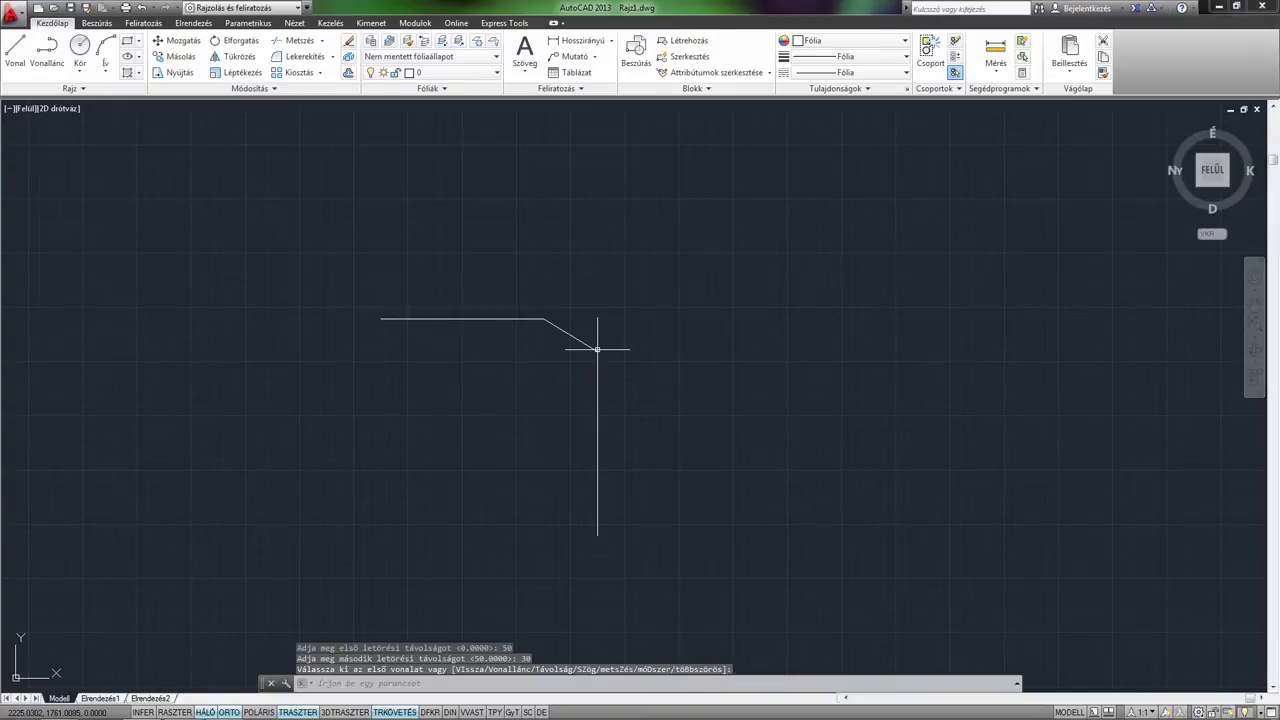
Step: Undo the view changes and the 50-by-30 chamfer to restore the sharp corner
{"action": "scroll", "coordinate": [596, 316], "scroll_direction": "up", "scroll_amount": 2}
{"action": "middle_click_drag", "start_coordinate": [617, 330], "coordinate": [615, 294]}
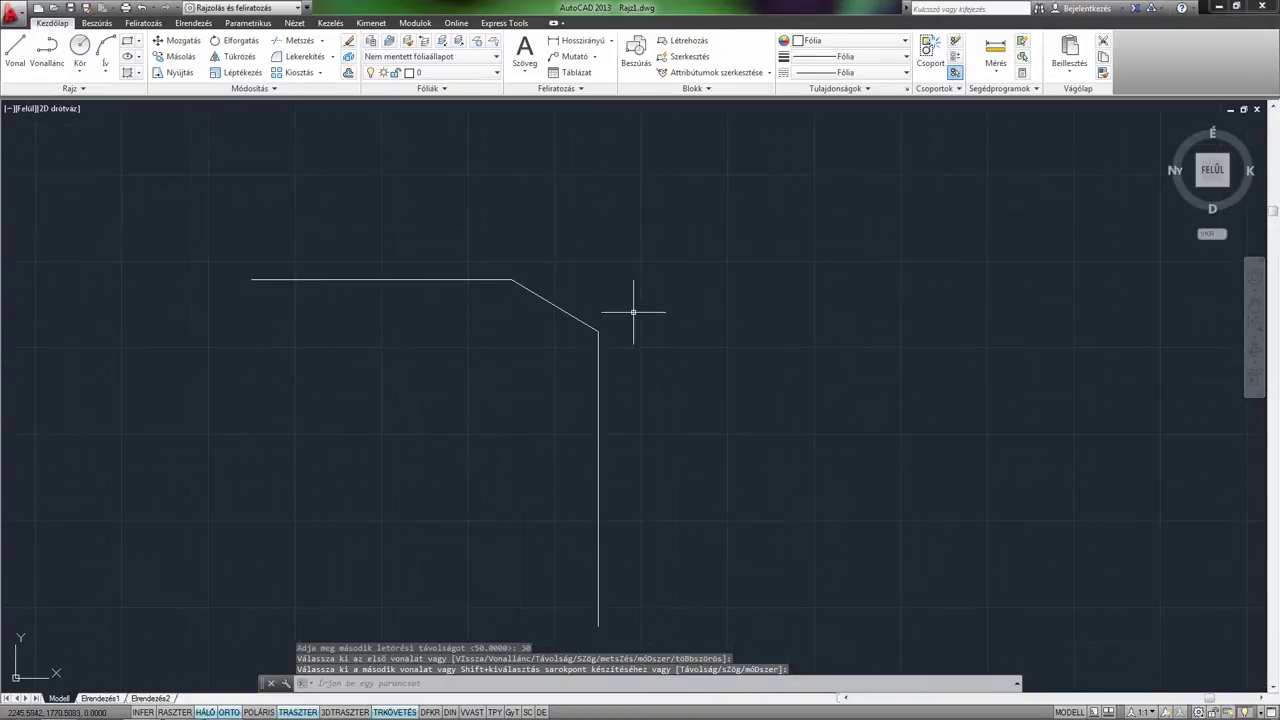
{"action": "left_click", "coordinate": [142, 8]}
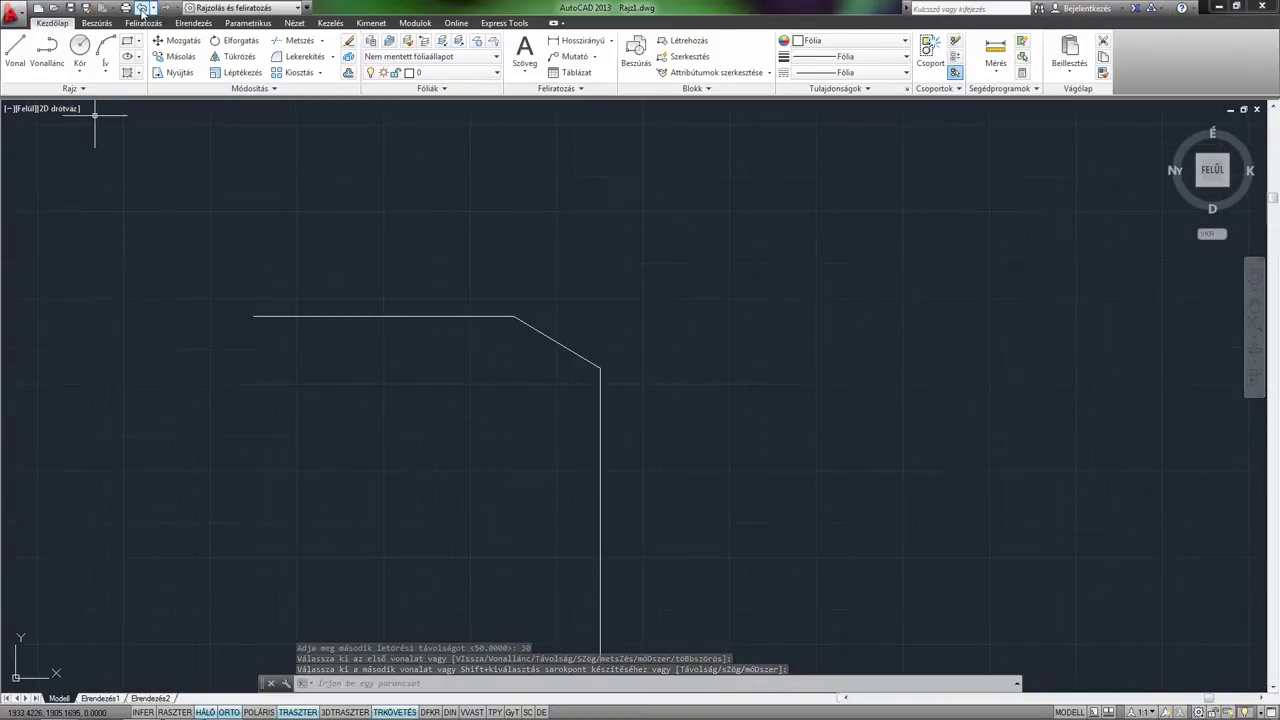
{"action": "left_click", "coordinate": [142, 8]}
{"action": "left_click", "coordinate": [142, 8]}
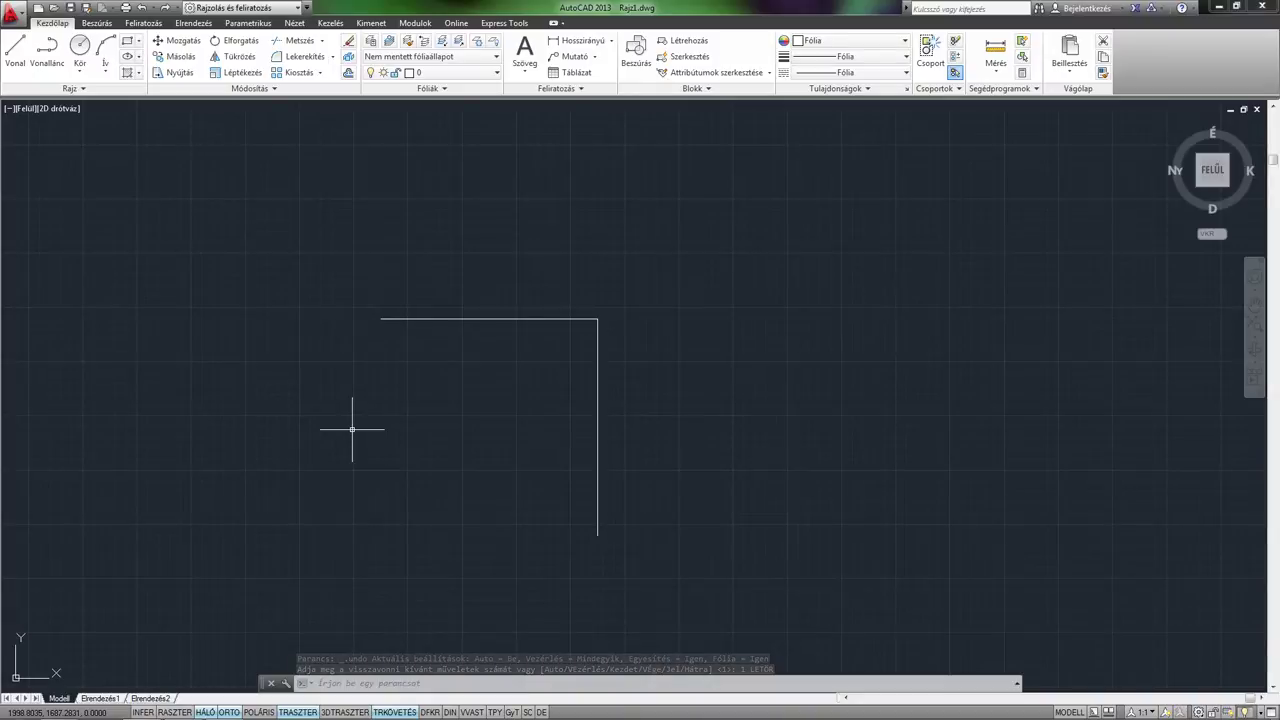
{"action": "type", "text": "letör"}
{"action": "key", "text": "Return"}
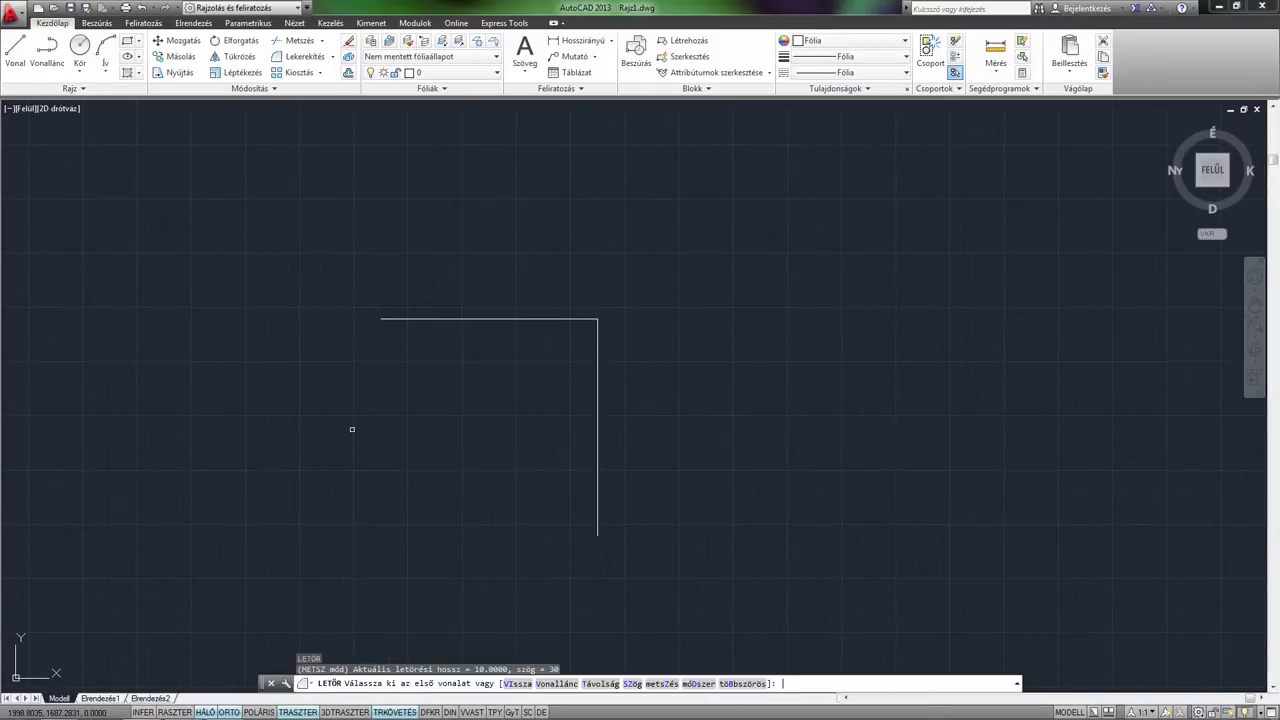
{"action": "left_click", "coordinate": [633, 684]}
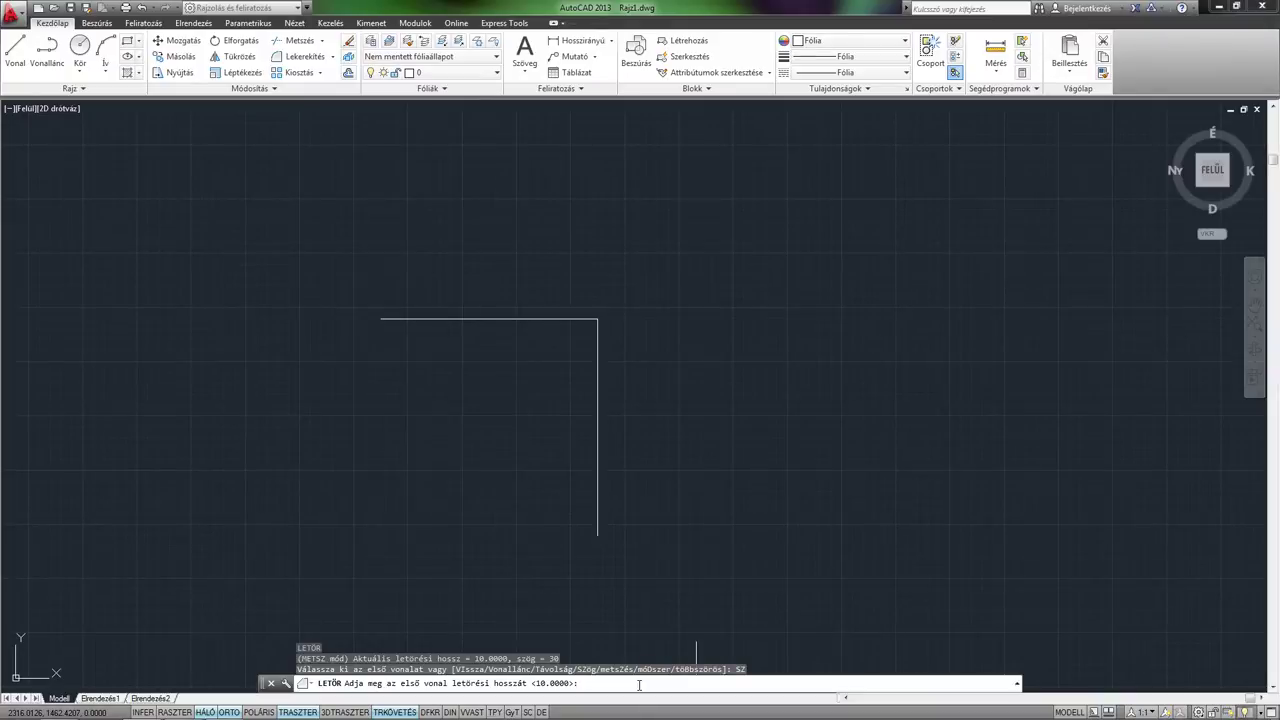
{"action": "type", "text": "20"}
{"action": "key", "text": "Return"}
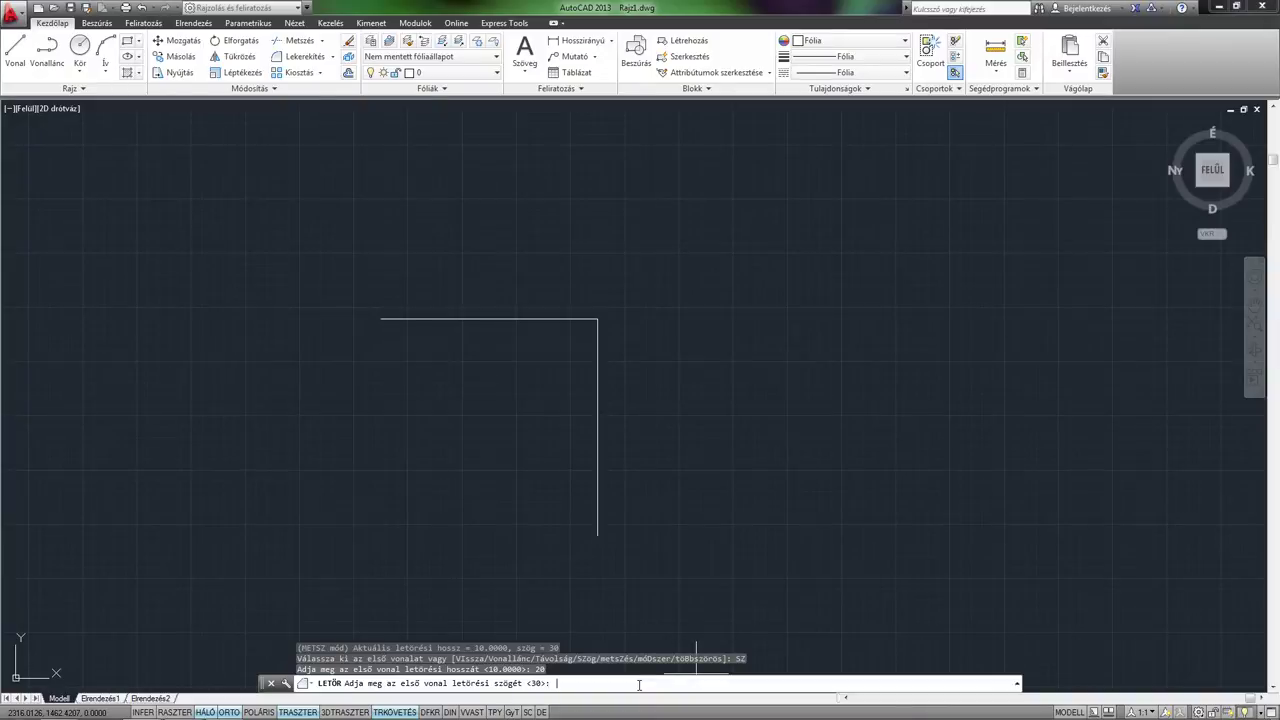
{"action": "type", "text": "35"}
{"action": "key", "text": "Return"}
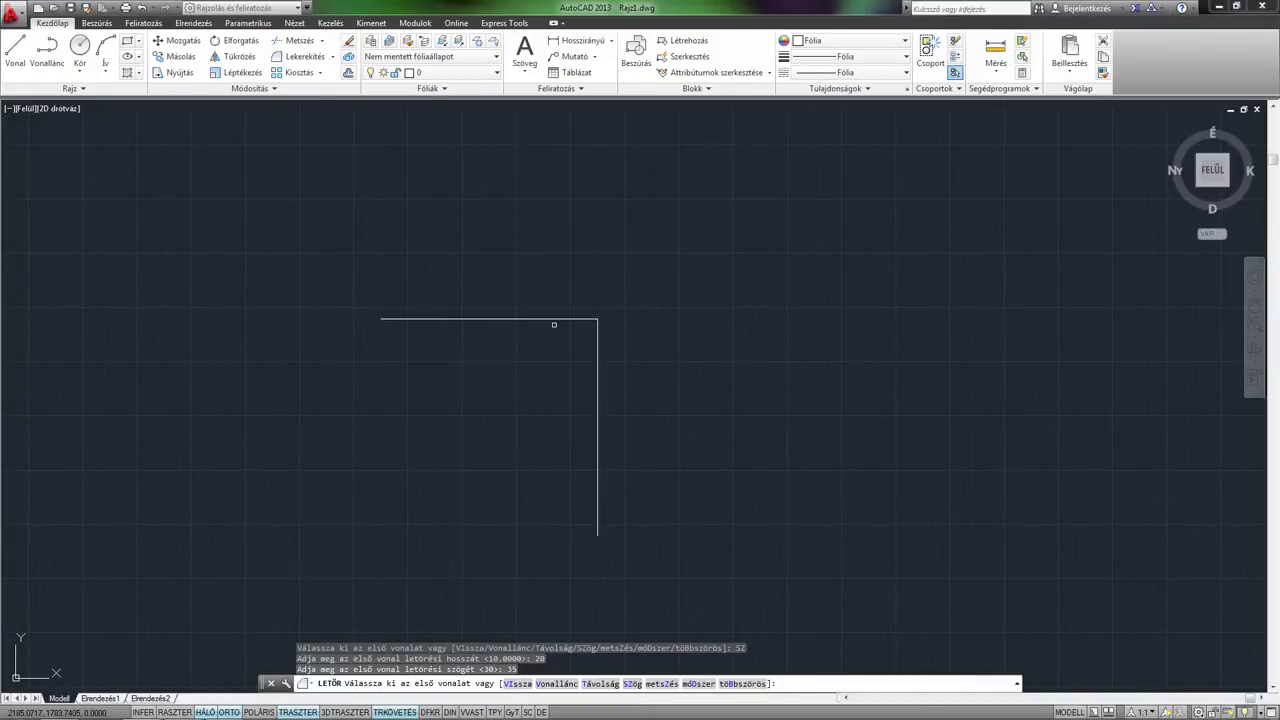
{"action": "left_click", "coordinate": [553, 318]}
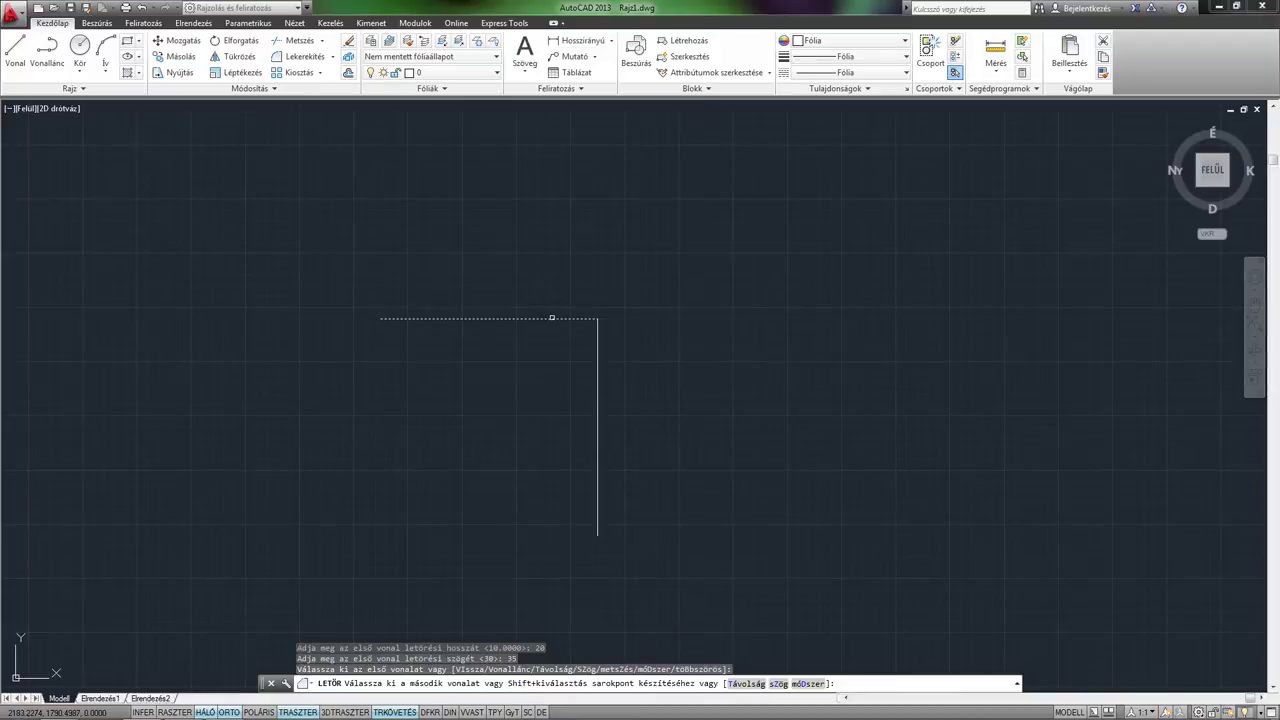
{"action": "left_click", "coordinate": [597, 350]}
{"action": "scroll", "coordinate": [597, 350], "scroll_direction": "up", "scroll_amount": 5}
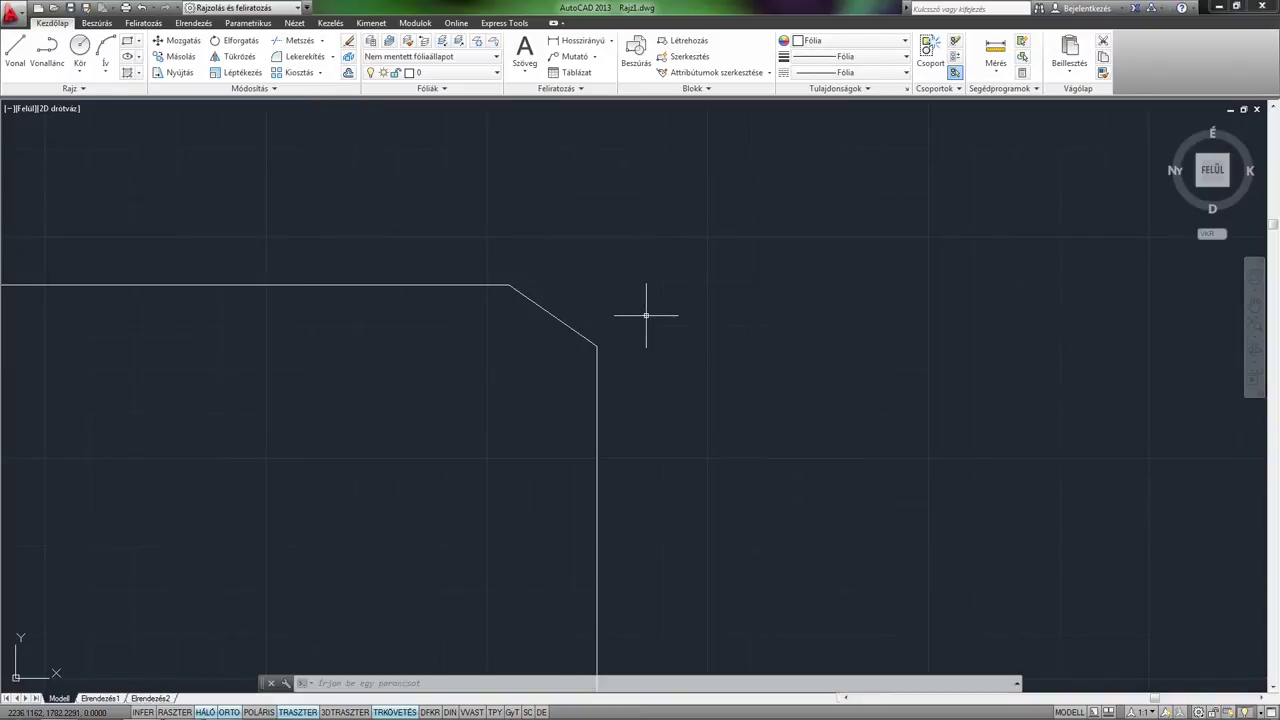
{"action": "scroll", "coordinate": [645, 315], "scroll_direction": "down", "scroll_amount": 3}
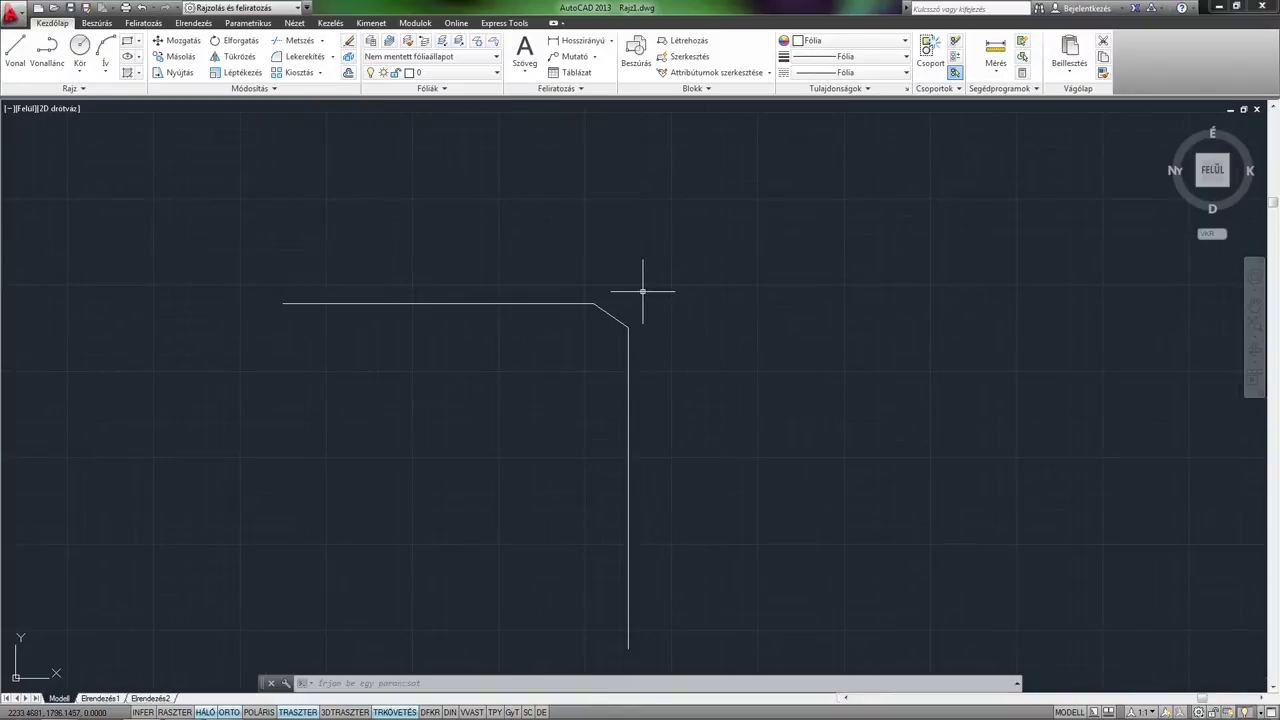
{"action": "left_click", "coordinate": [143, 8]}
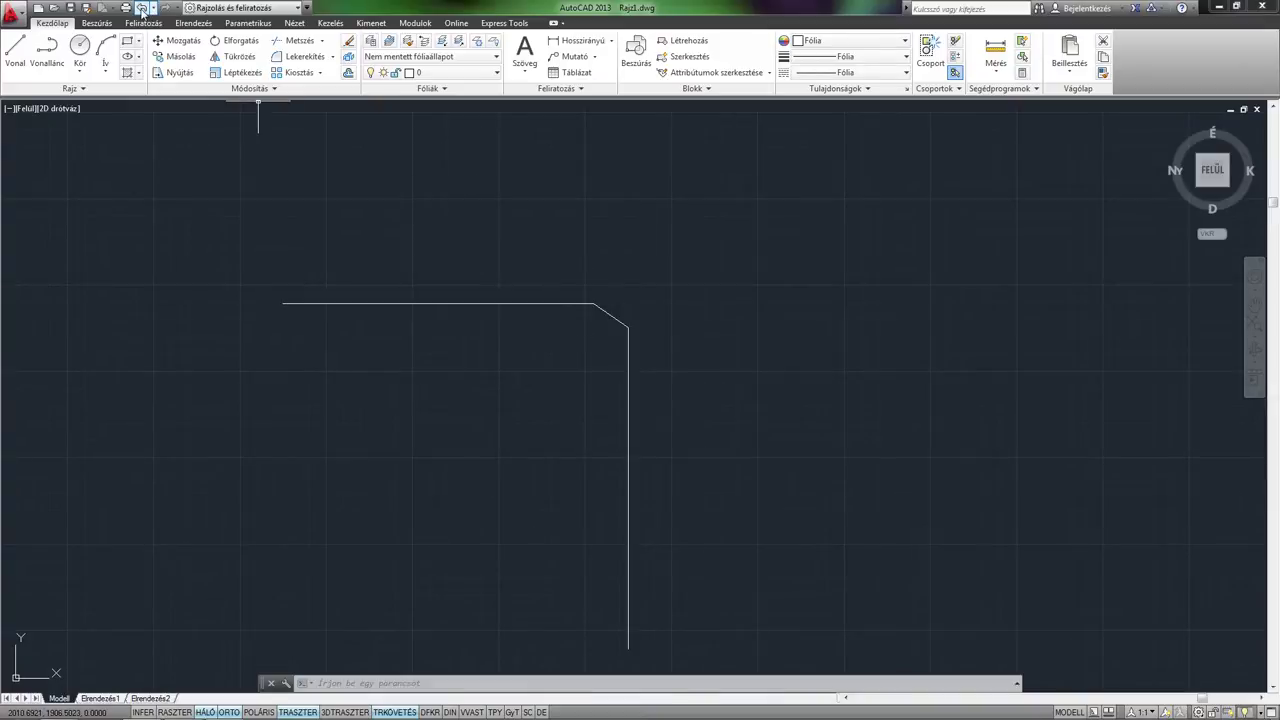
{"action": "left_click", "coordinate": [143, 8]}
Step: Undo the chamfer, then fillet the top and right lines with radius 50
{"action": "left_click", "coordinate": [143, 8]}
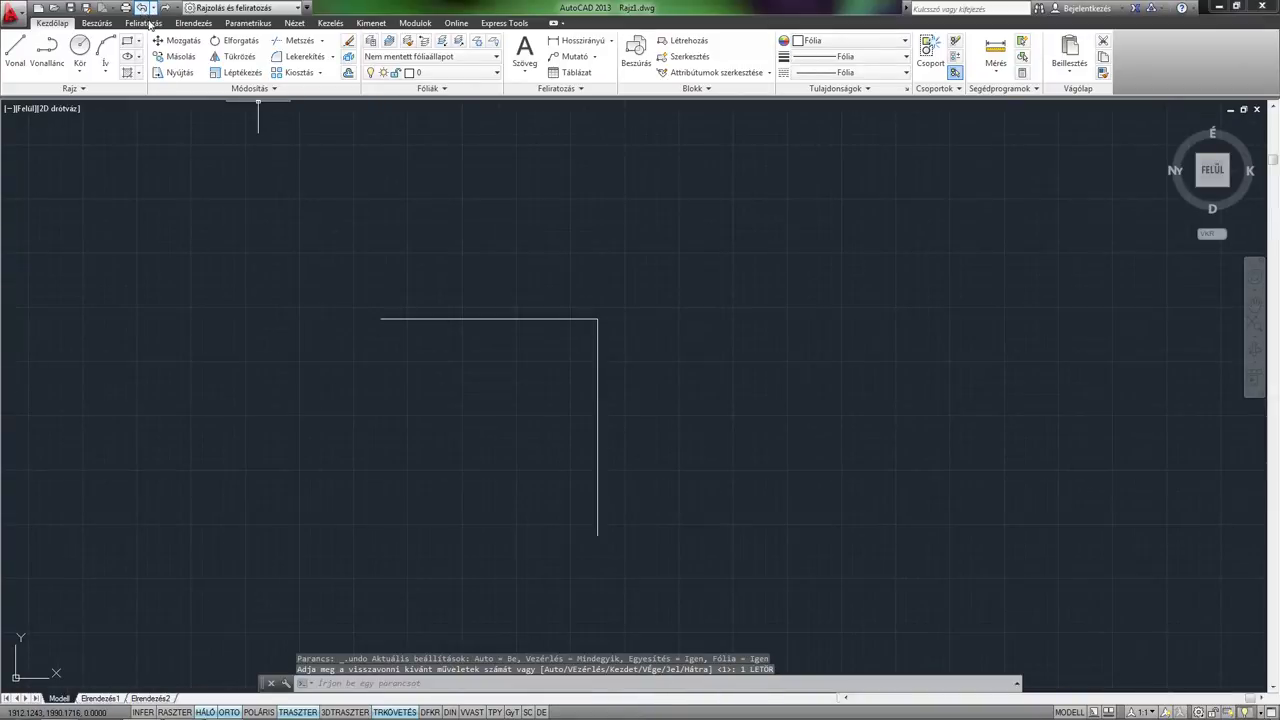
{"action": "scroll", "coordinate": [480, 370], "scroll_direction": "up", "scroll_amount": 2}
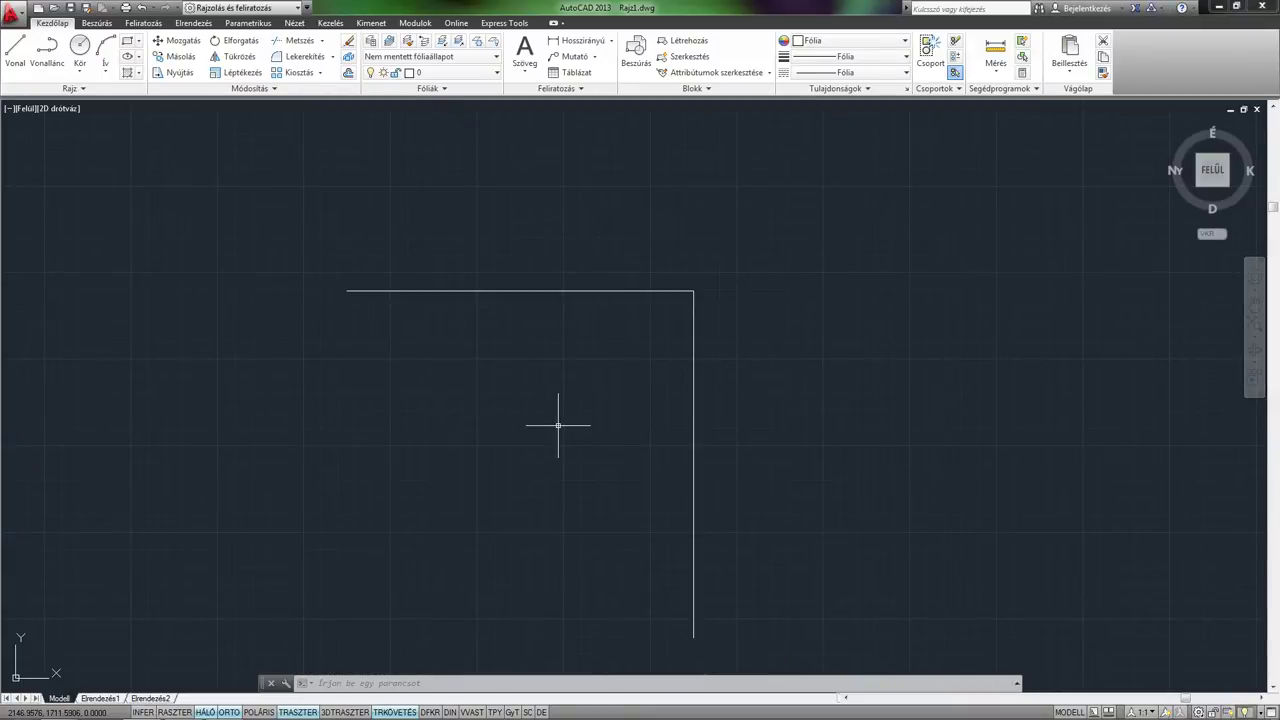
{"action": "type", "text": "lLK"}
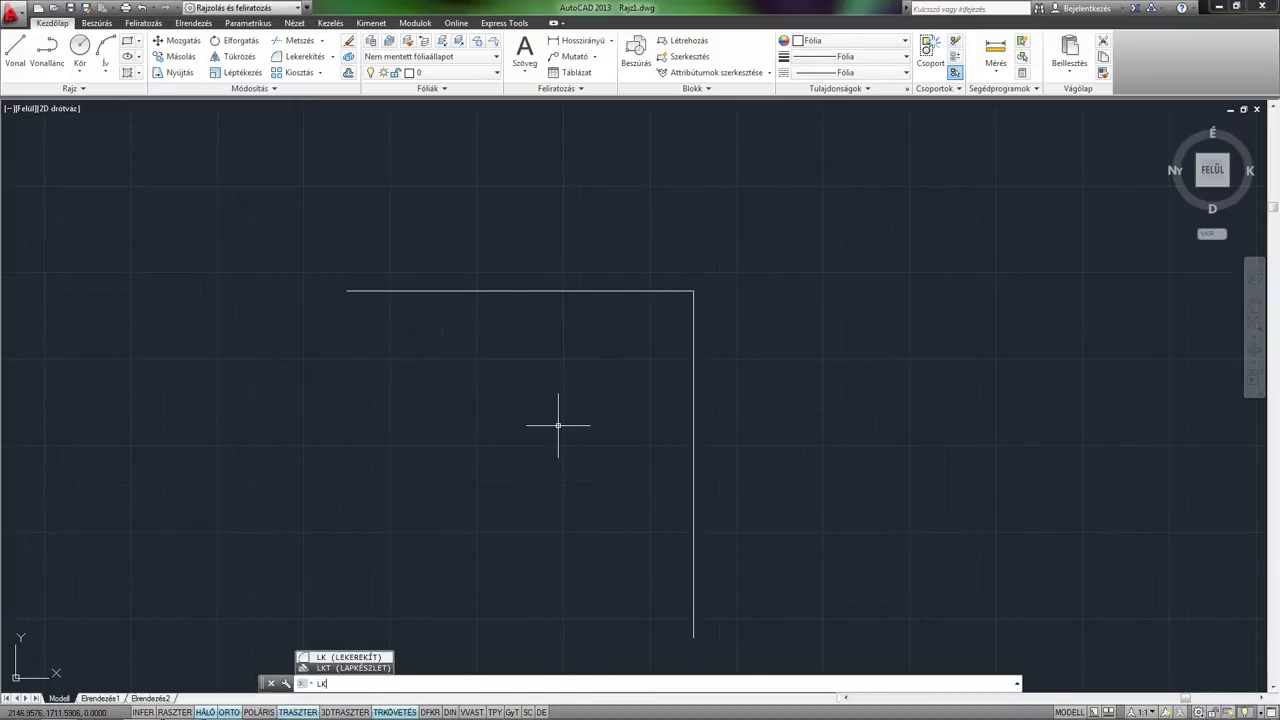
{"action": "key", "text": "Return"}
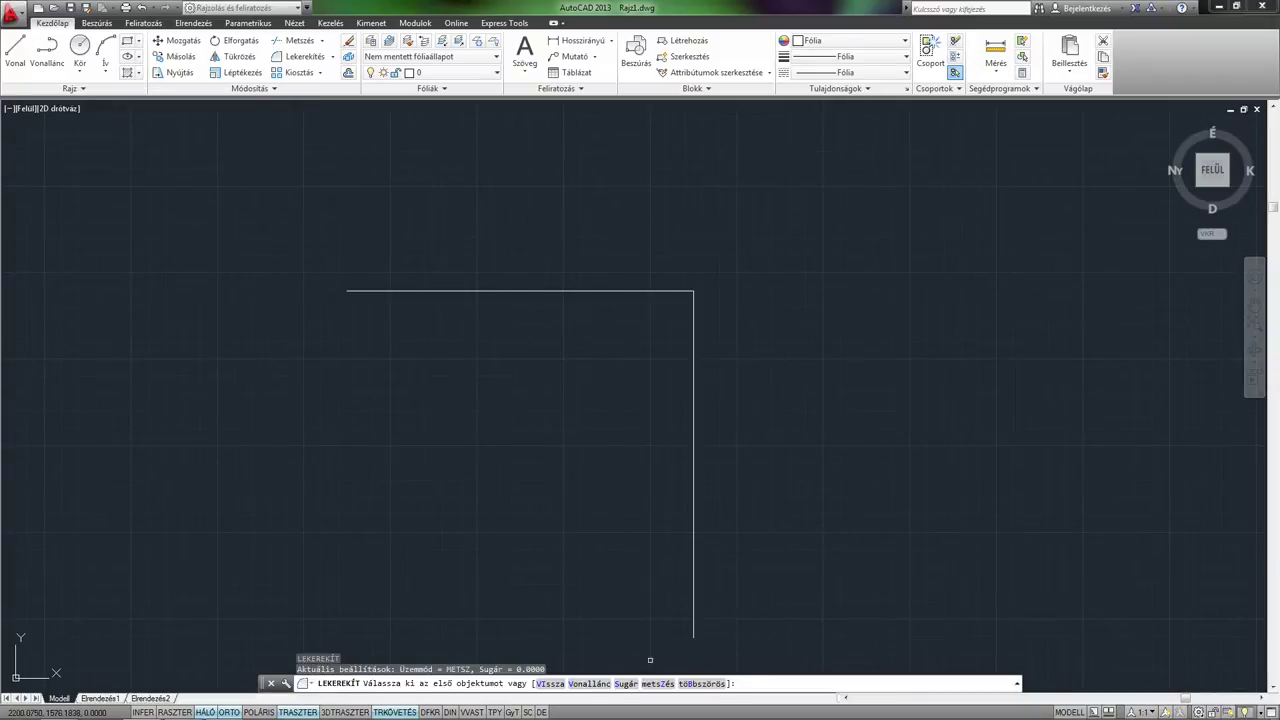
{"action": "left_click", "coordinate": [625, 684]}
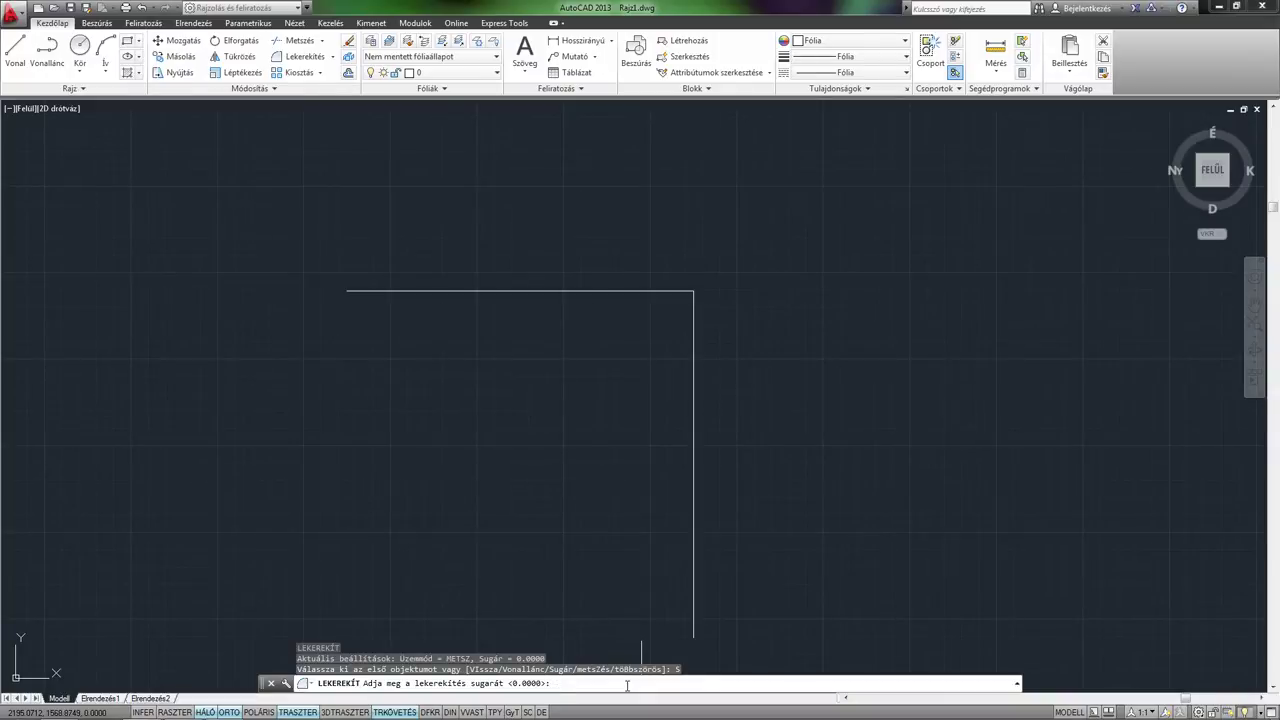
{"action": "type", "text": "50"}
{"action": "key", "text": "Return"}
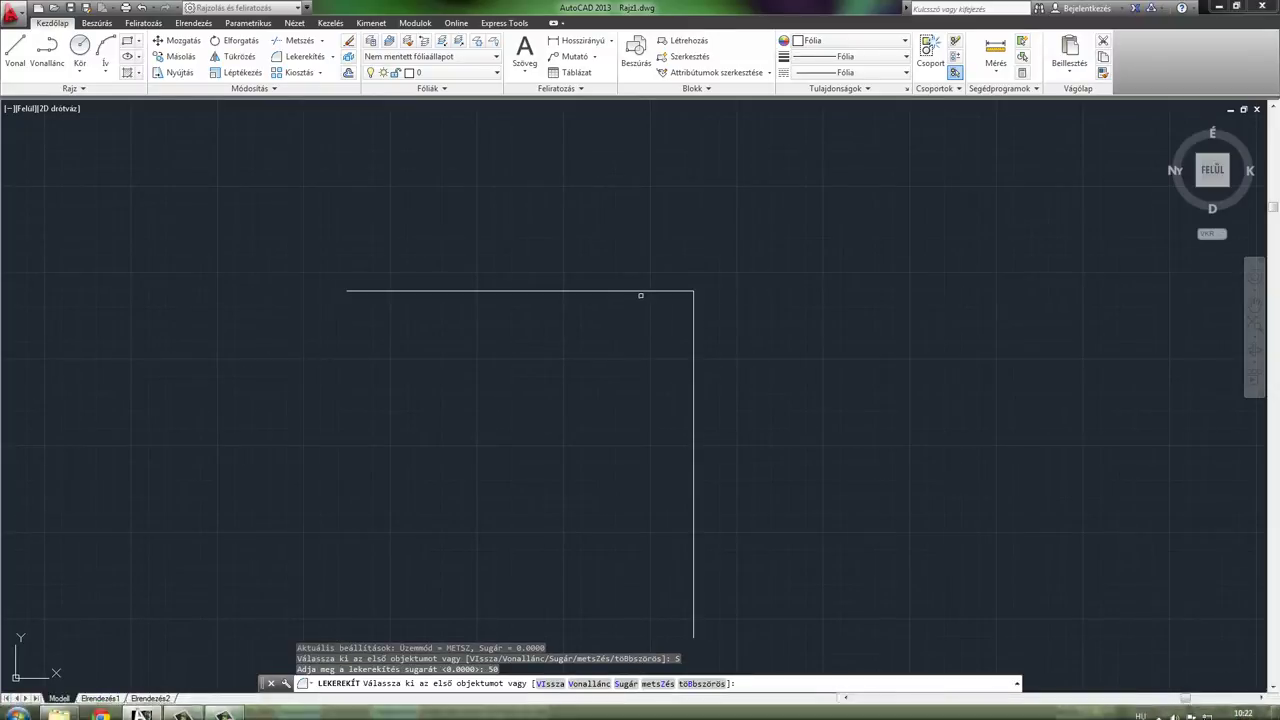
{"action": "left_click", "coordinate": [640, 291]}
{"action": "left_click", "coordinate": [692, 358]}
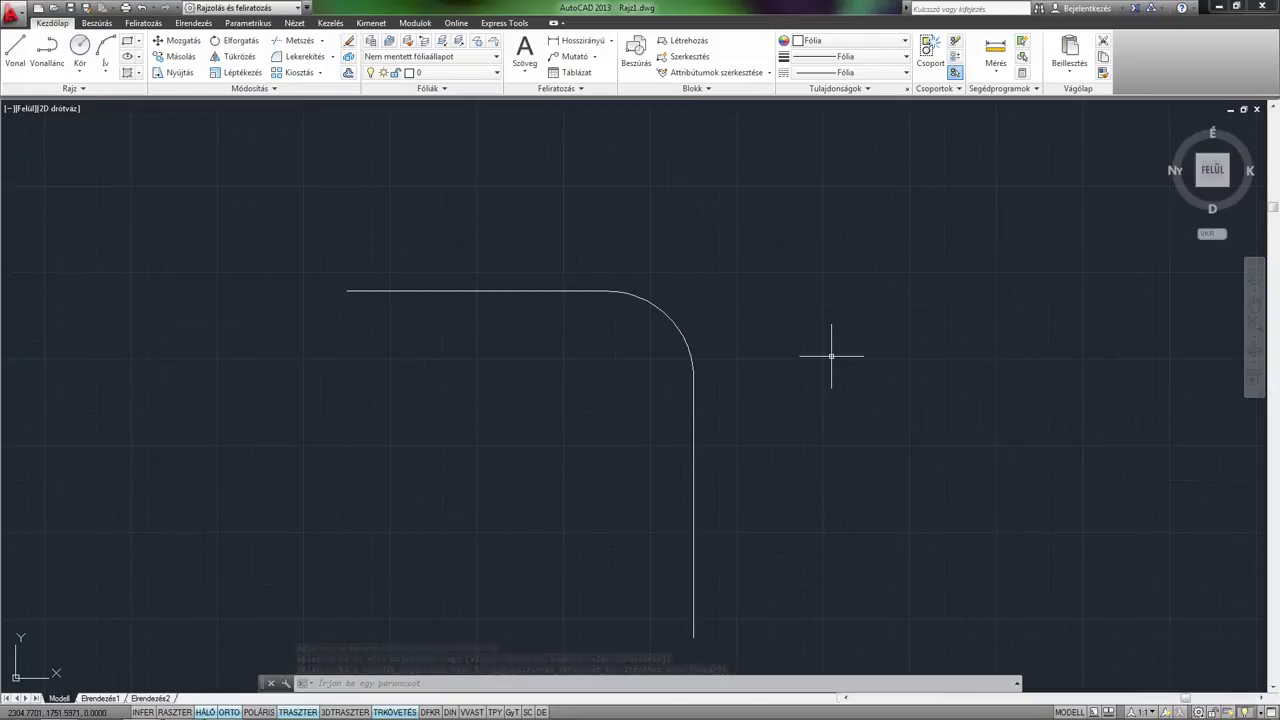
Step: Draw a vertical line down from the top line's left end, level with the right line
{"action": "middle_click_drag", "start_coordinate": [580, 403], "coordinate": [558, 349]}
{"action": "scroll", "coordinate": [540, 340], "scroll_direction": "down", "scroll_amount": 2}
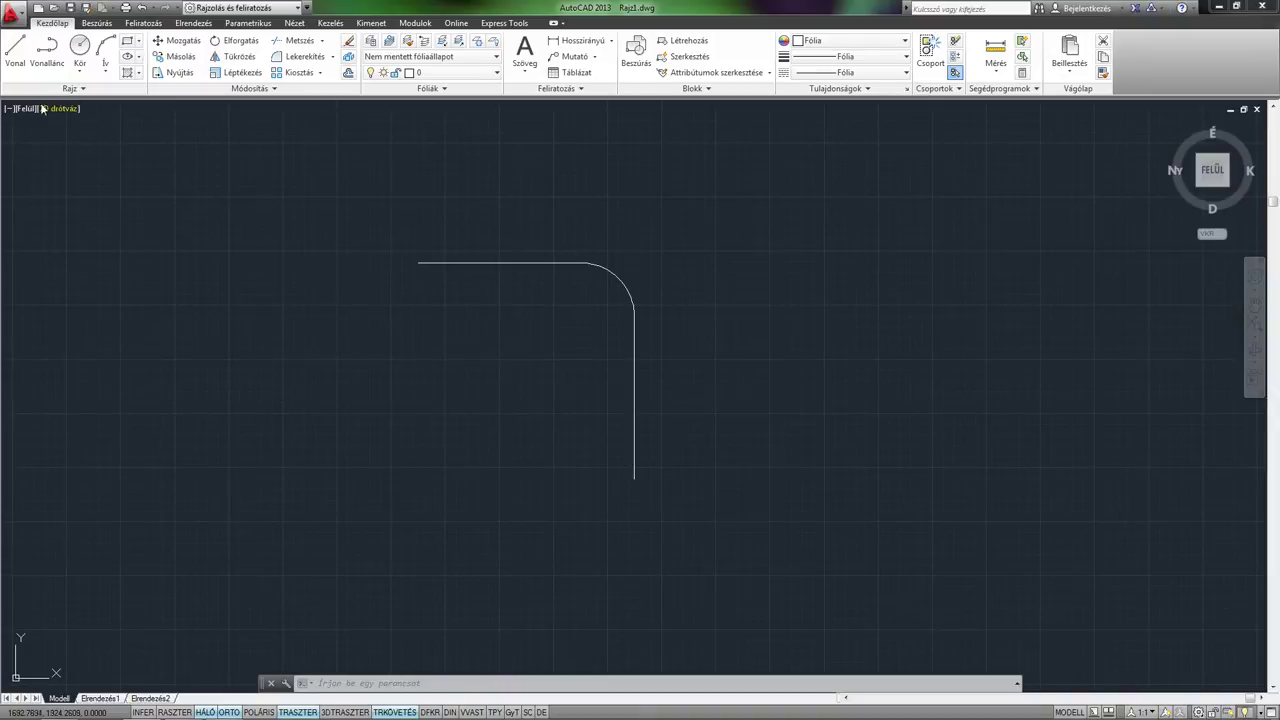
{"action": "left_click", "coordinate": [15, 50]}
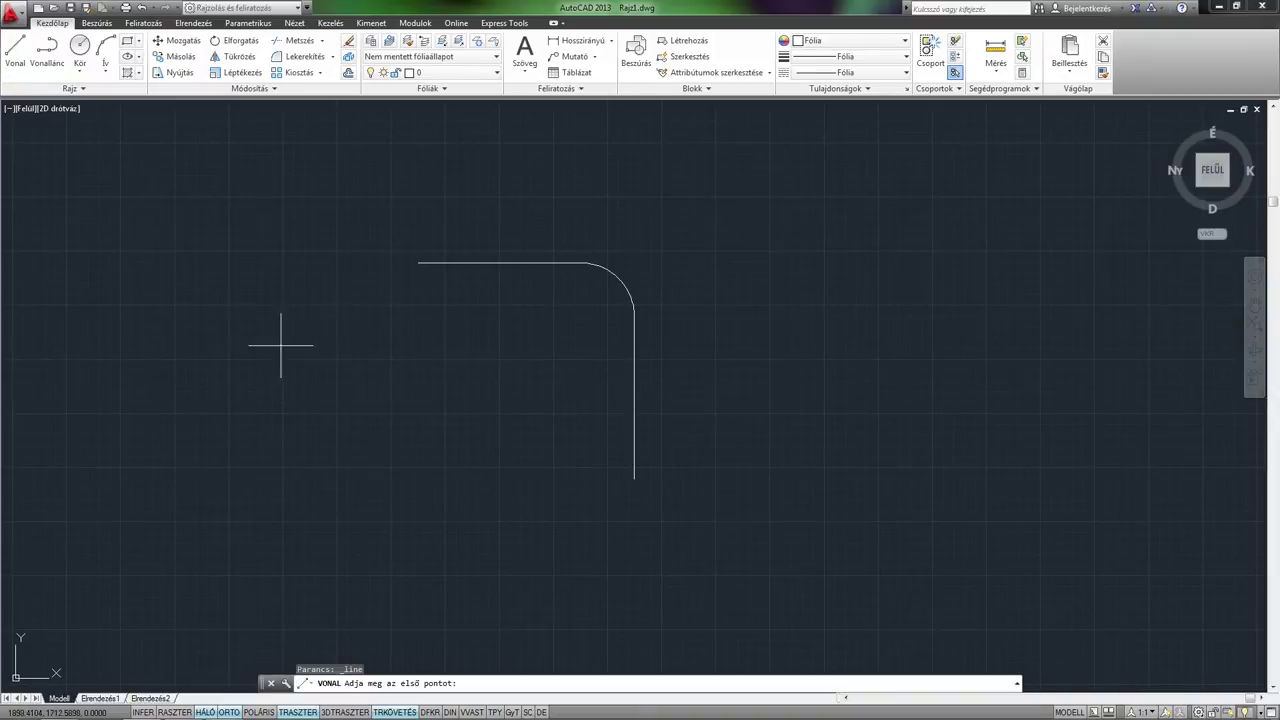
{"action": "left_click", "coordinate": [417, 262]}
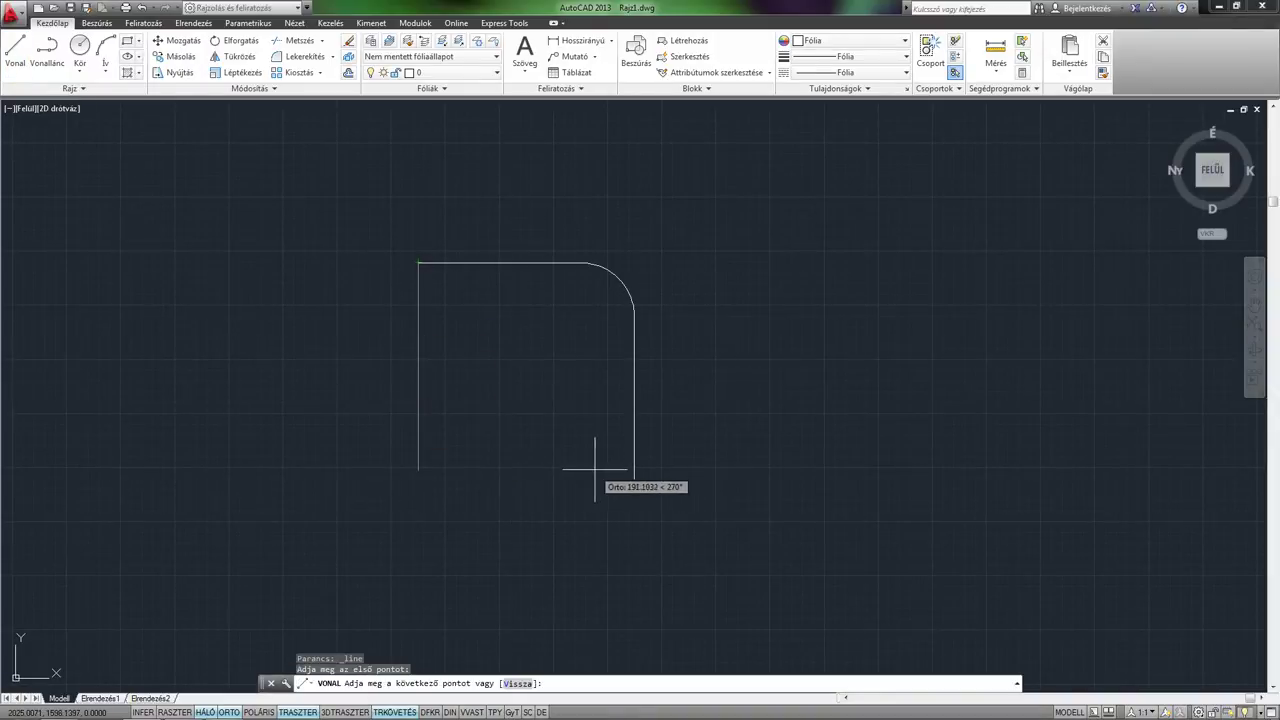
{"action": "left_click", "coordinate": [418, 477]}
{"action": "key", "text": "Return"}
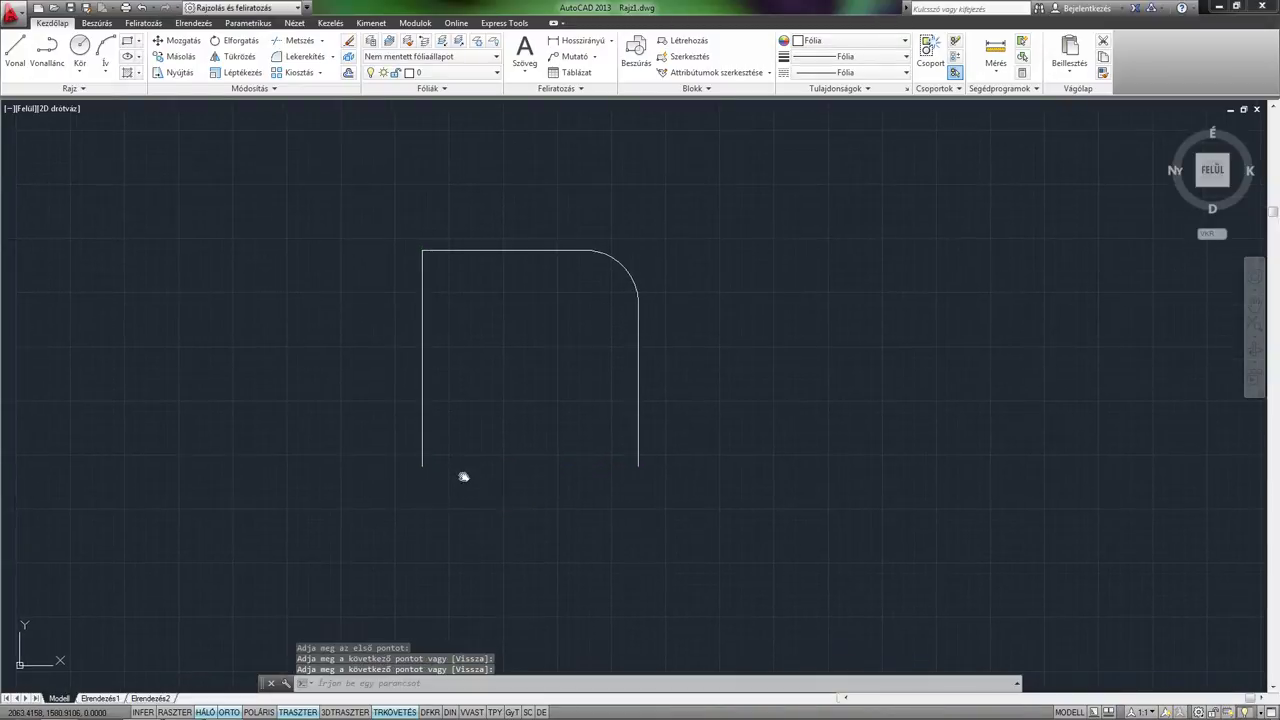
{"action": "middle_click_drag", "start_coordinate": [434, 506], "coordinate": [437, 437]}
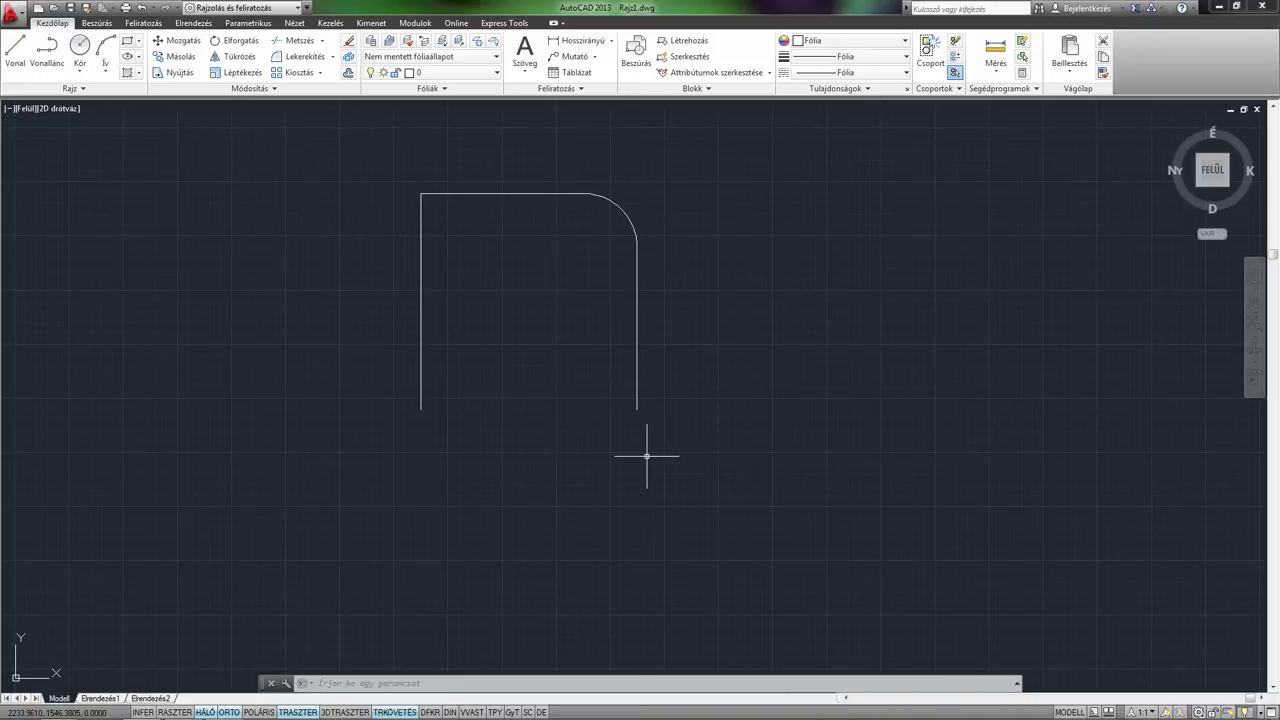
Step: Fillet the bottom ends of the left and right vertical lines into a semicircular arc
{"action": "type", "text": "LK"}
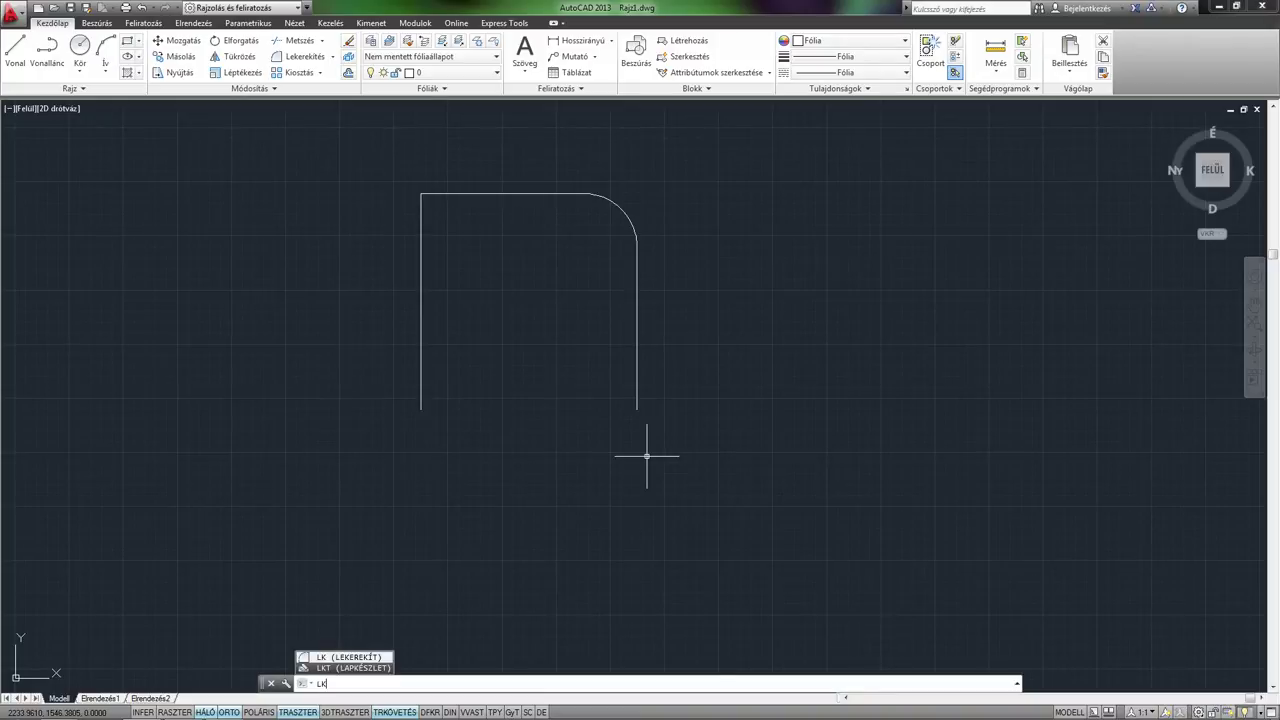
{"action": "key", "text": "Return"}
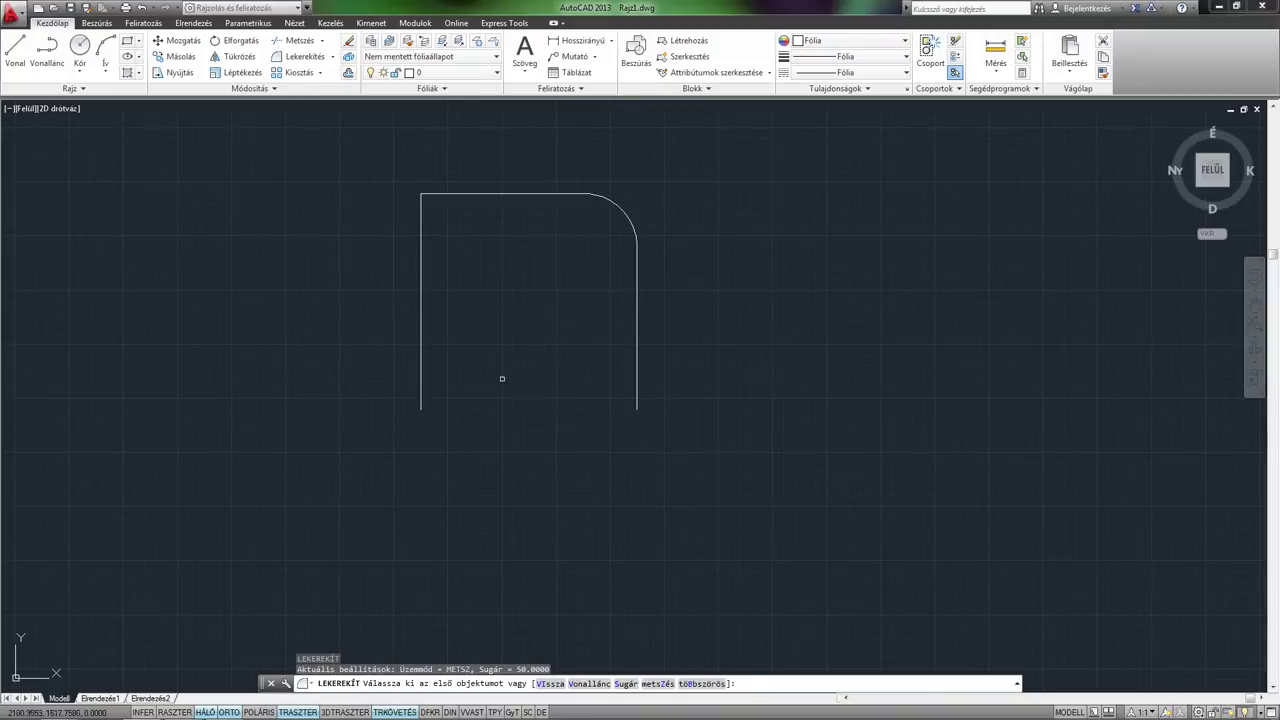
{"action": "left_click", "coordinate": [421, 391]}
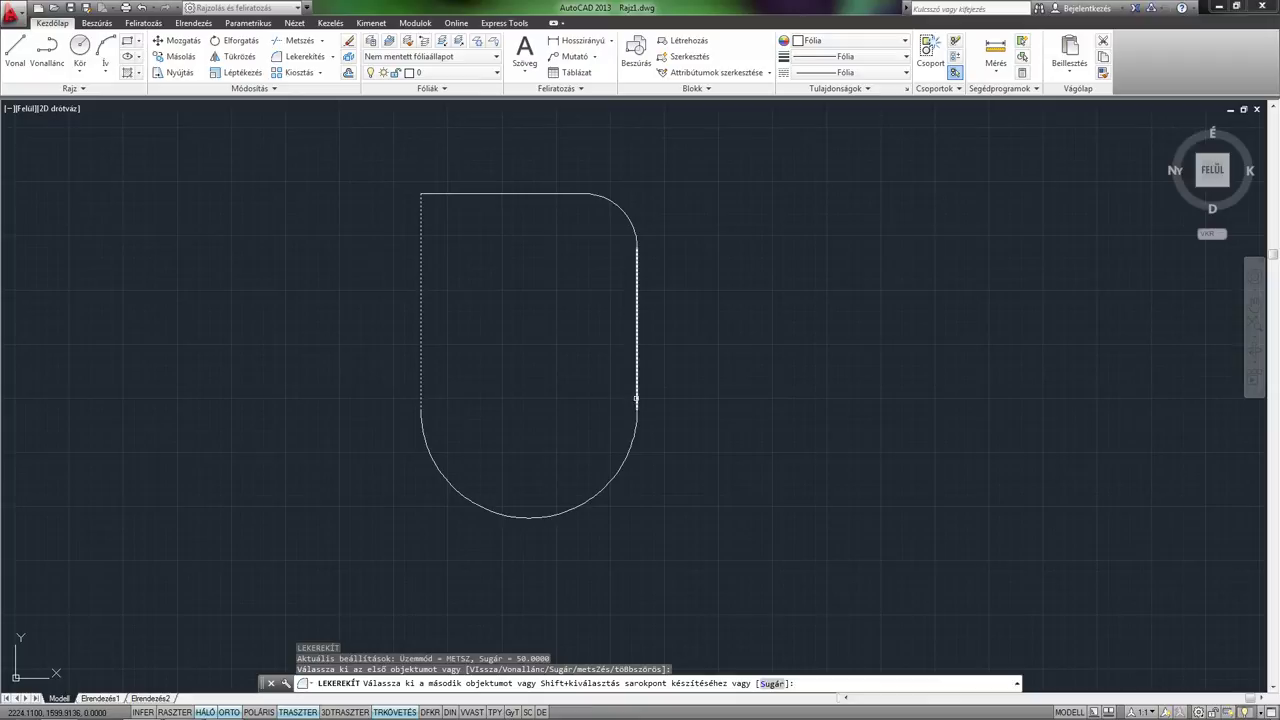
{"action": "left_click", "coordinate": [636, 398]}
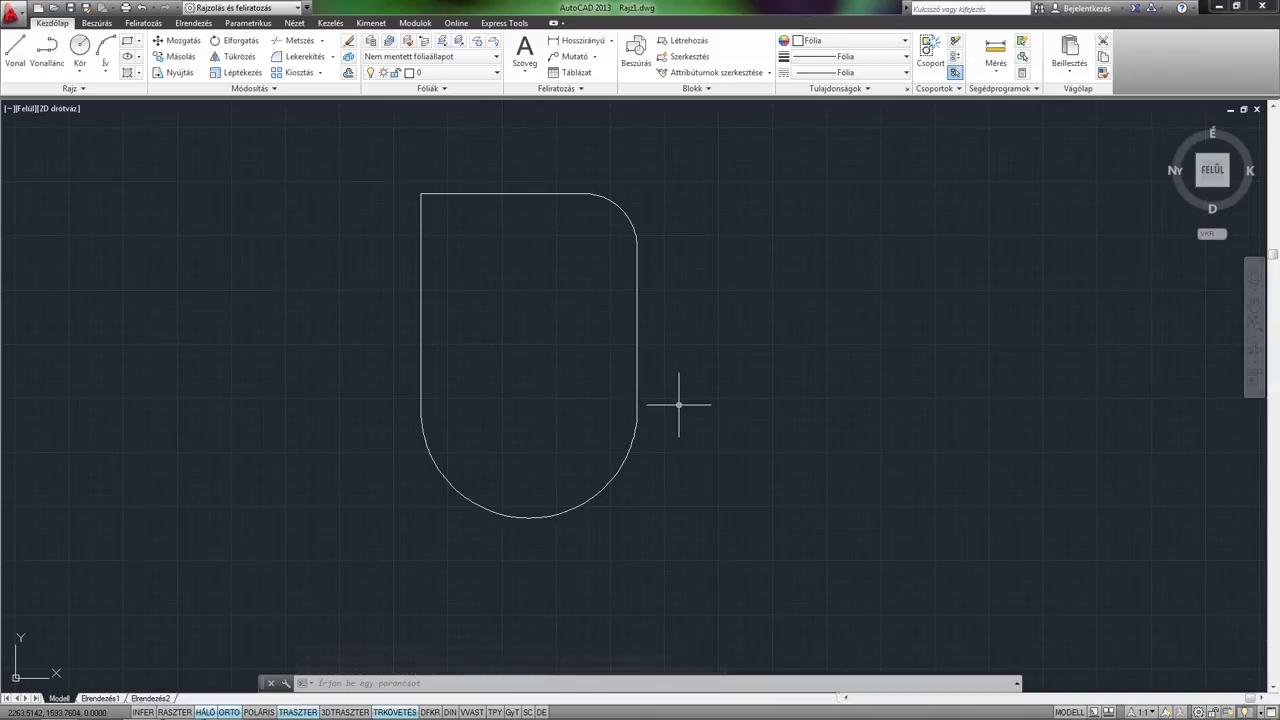
Step: With Ortho off, draw the first slanted line rising up and to the right
{"action": "middle_click_drag", "start_coordinate": [663, 360], "coordinate": [543, 349]}
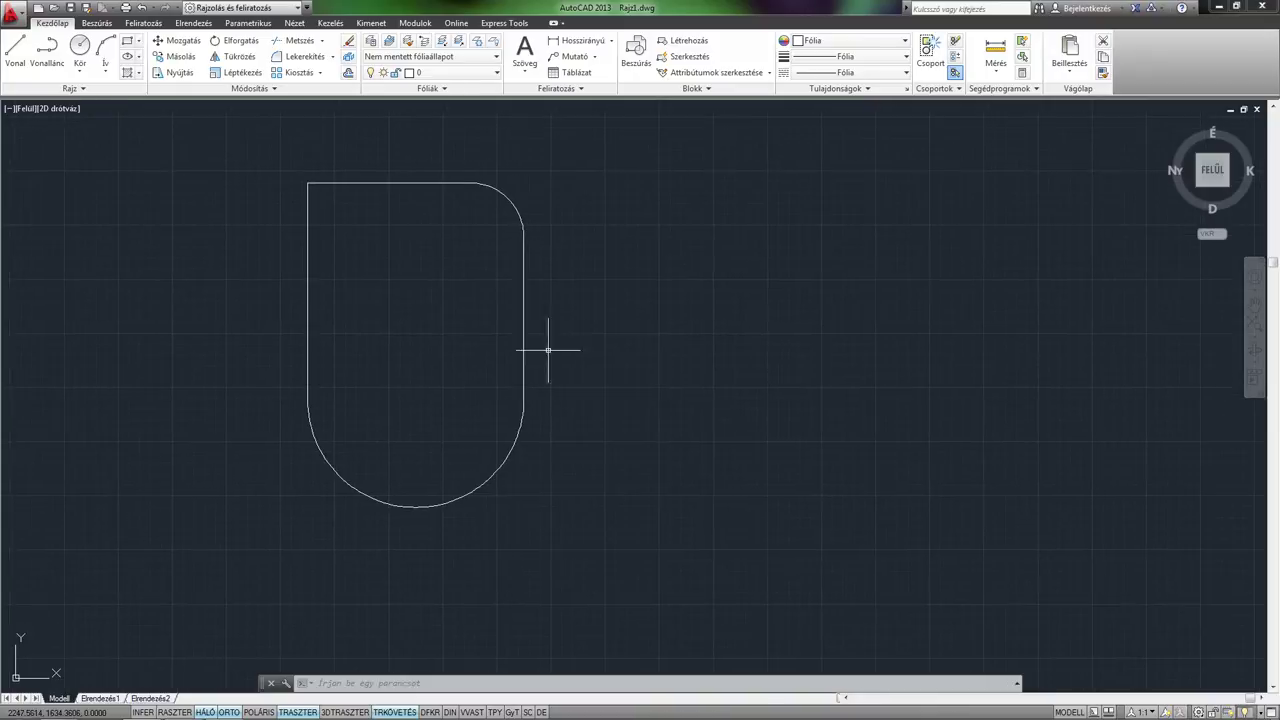
{"action": "left_click", "coordinate": [15, 50]}
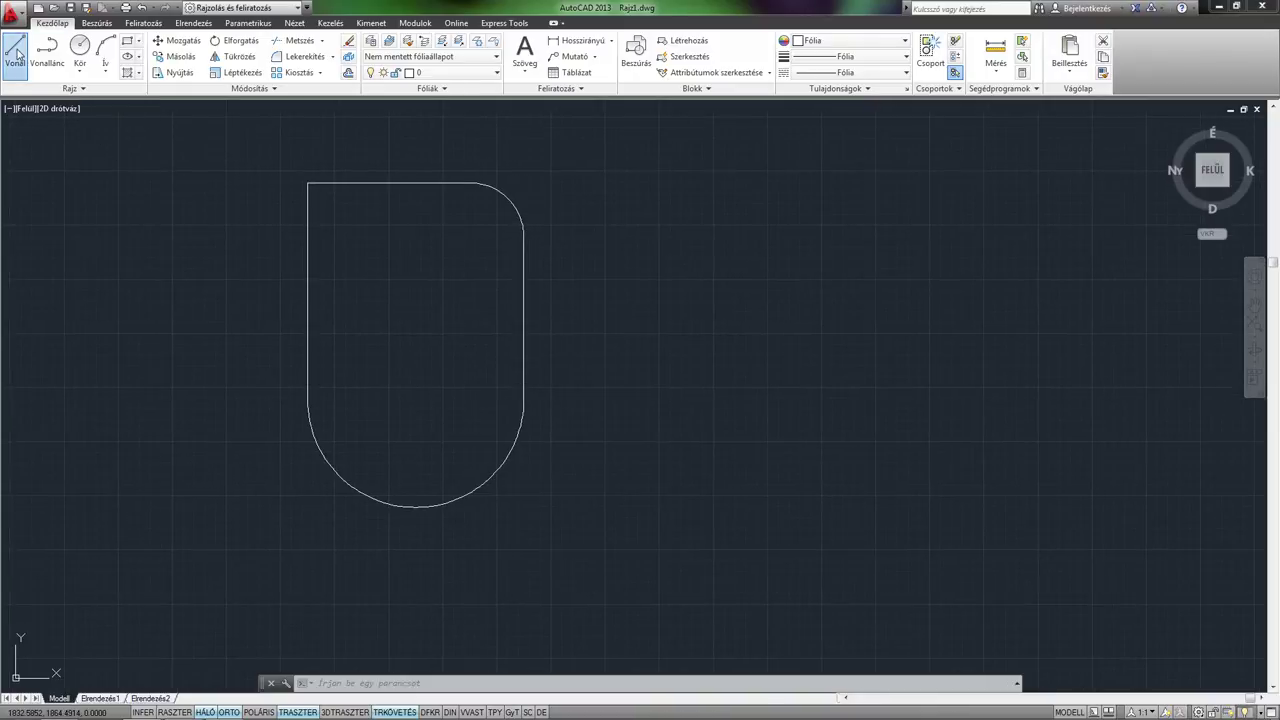
{"action": "left_click", "coordinate": [547, 595]}
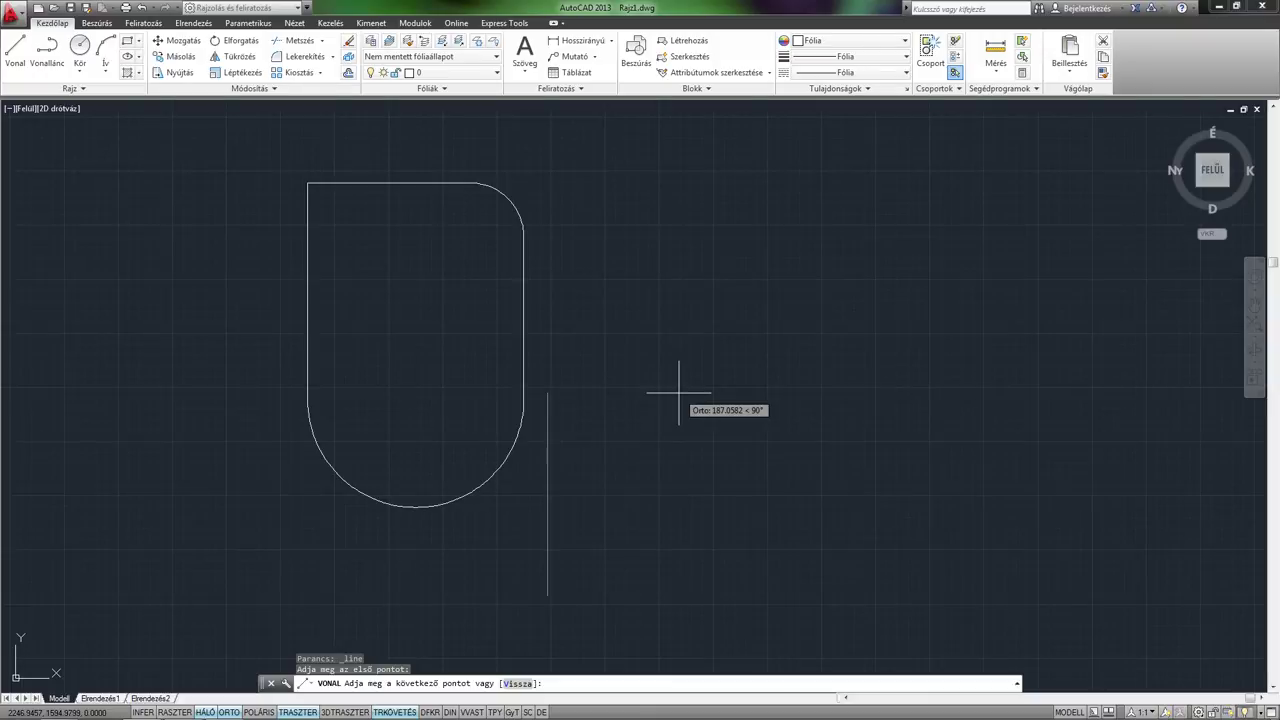
{"action": "key", "text": "F8"}
{"action": "left_click", "coordinate": [695, 355]}
{"action": "key", "text": "Return"}
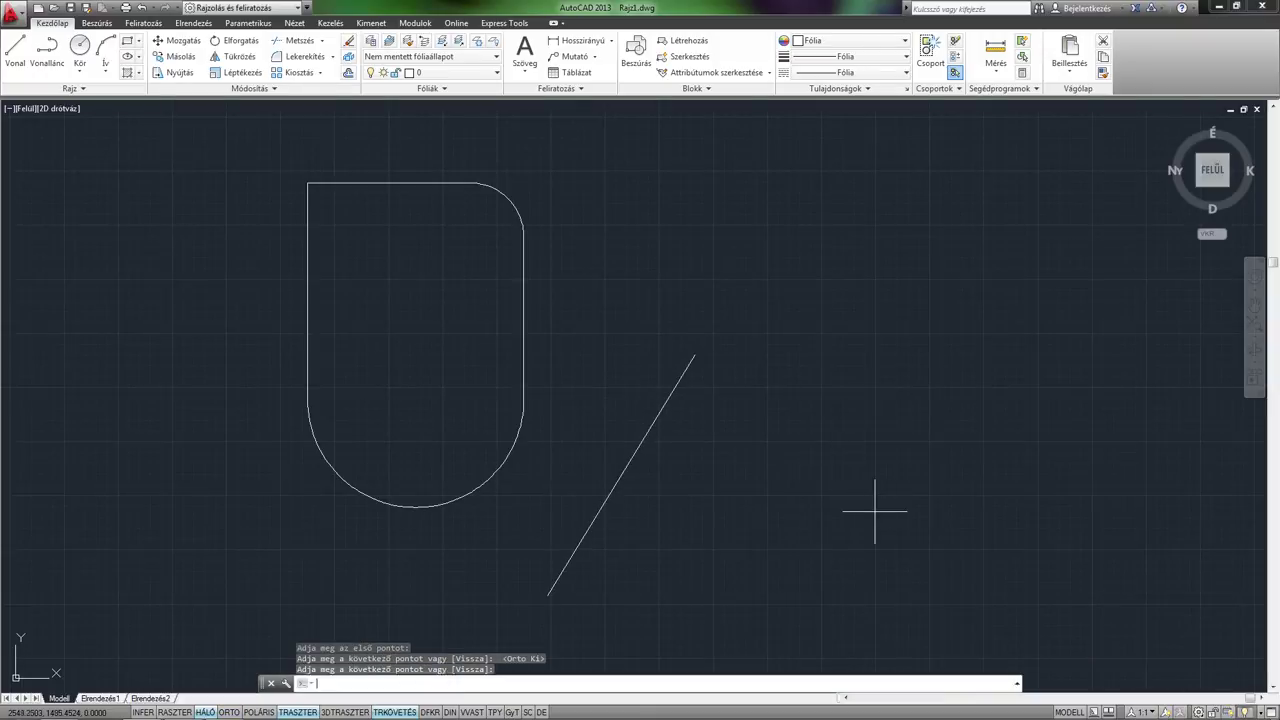
{"action": "key", "text": "Return"}
Step: Draw a second slanted line leaning toward the first, leaving the tops unjoined
{"action": "left_click", "coordinate": [997, 604]}
{"action": "left_click", "coordinate": [851, 438]}
{"action": "key", "text": "Return"}
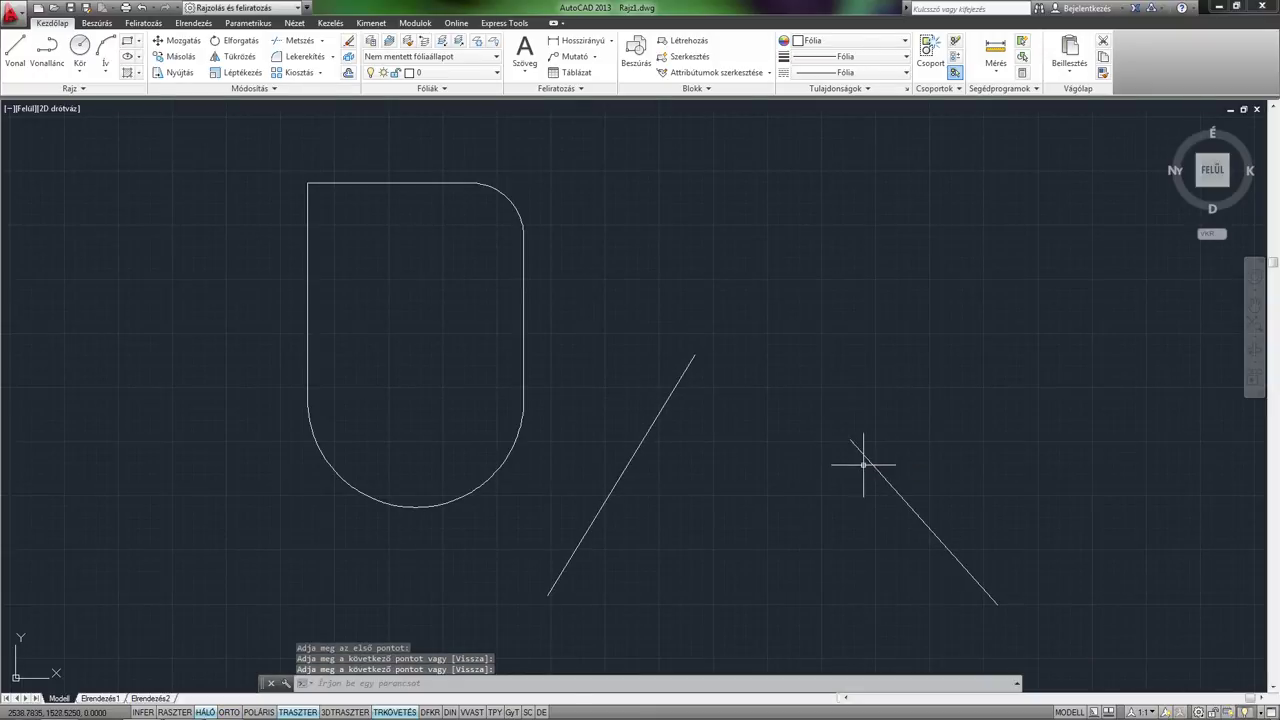
{"action": "left_click", "coordinate": [853, 441]}
{"action": "left_click", "coordinate": [851, 438]}
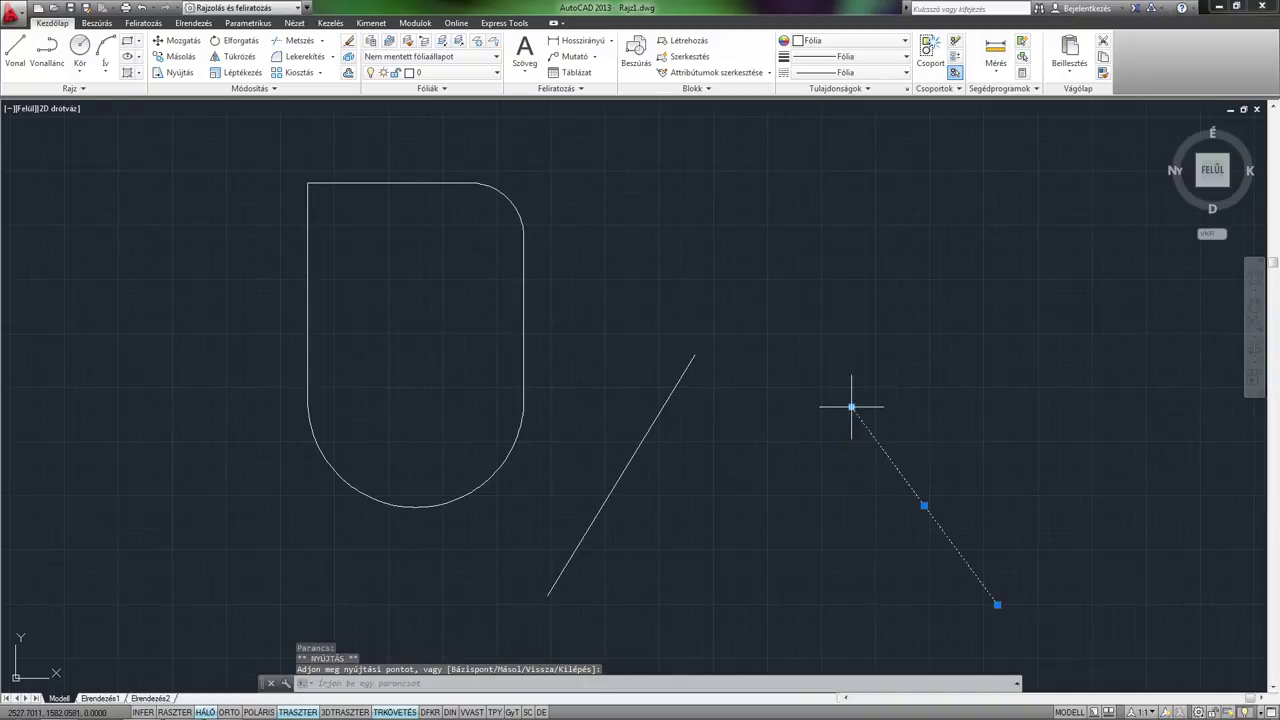
{"action": "key", "text": "Escape"}
{"action": "scroll", "coordinate": [808, 437], "scroll_direction": "down", "scroll_amount": 2}
{"action": "middle_click_drag", "start_coordinate": [822, 400], "coordinate": [730, 378]}
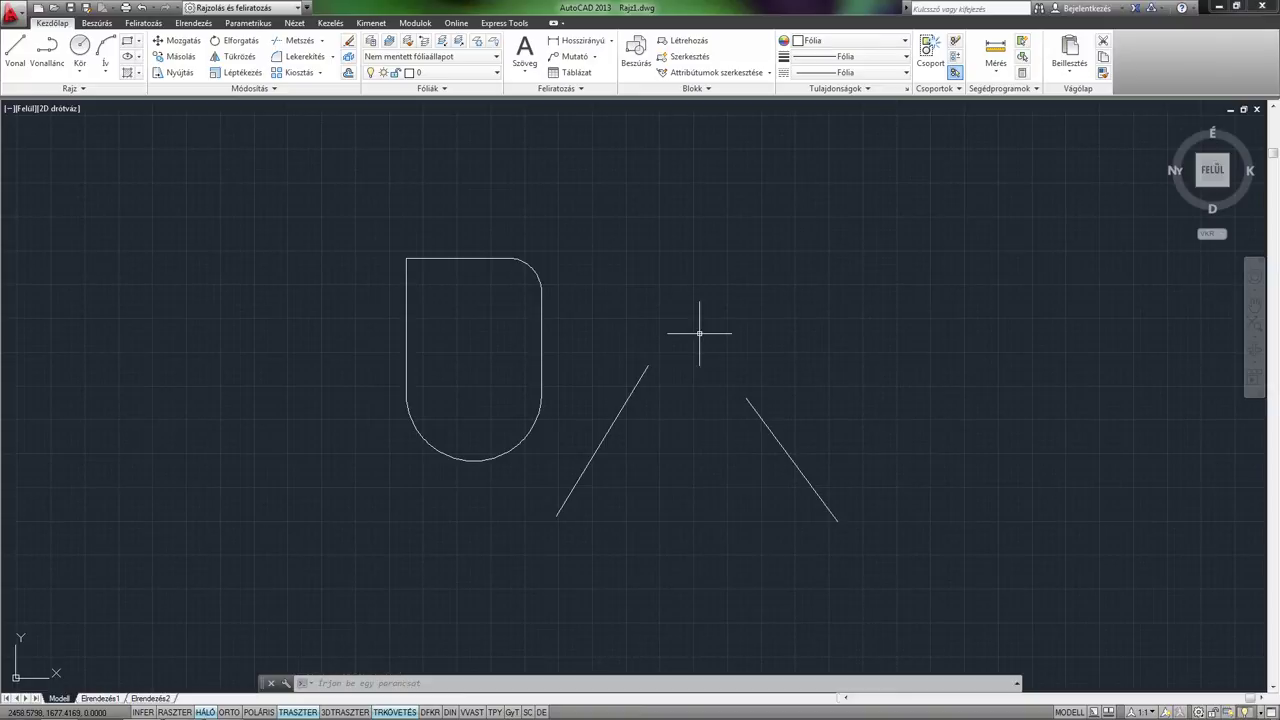
Step: Fillet the left and right slanted lines with the radius-50 arc at their tops
{"action": "type", "text": "LK"}
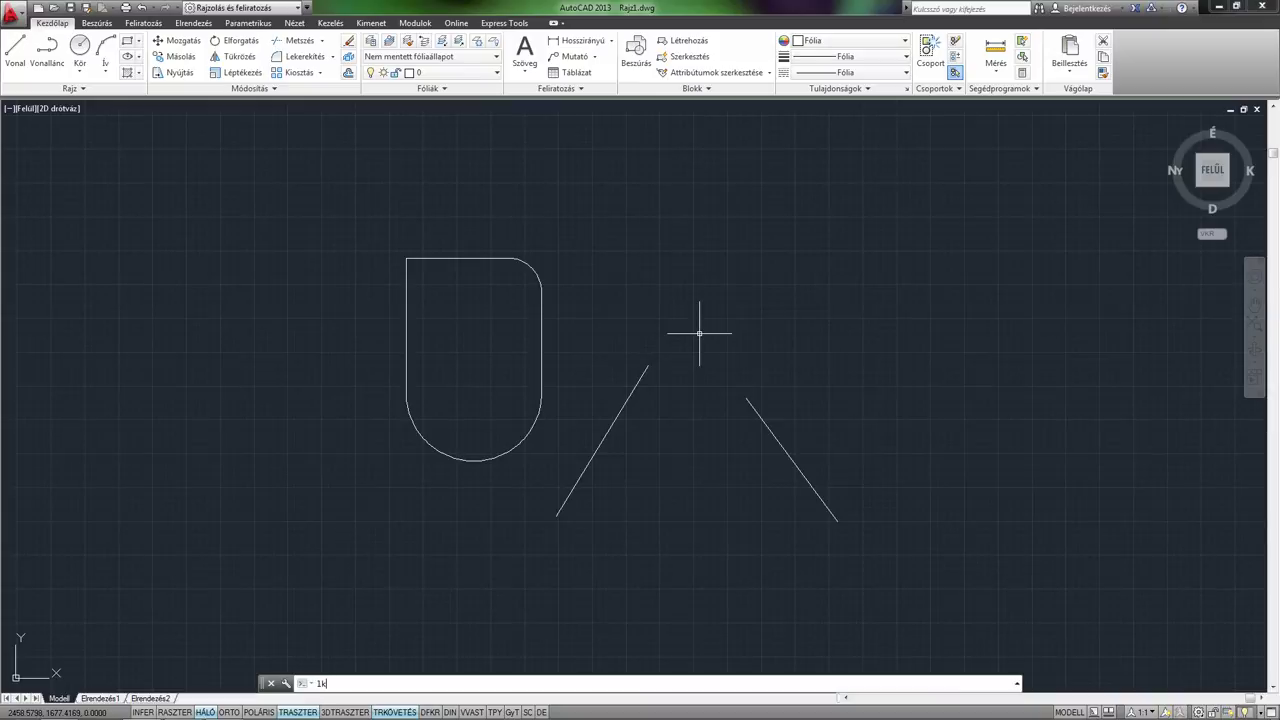
{"action": "key", "text": "Return"}
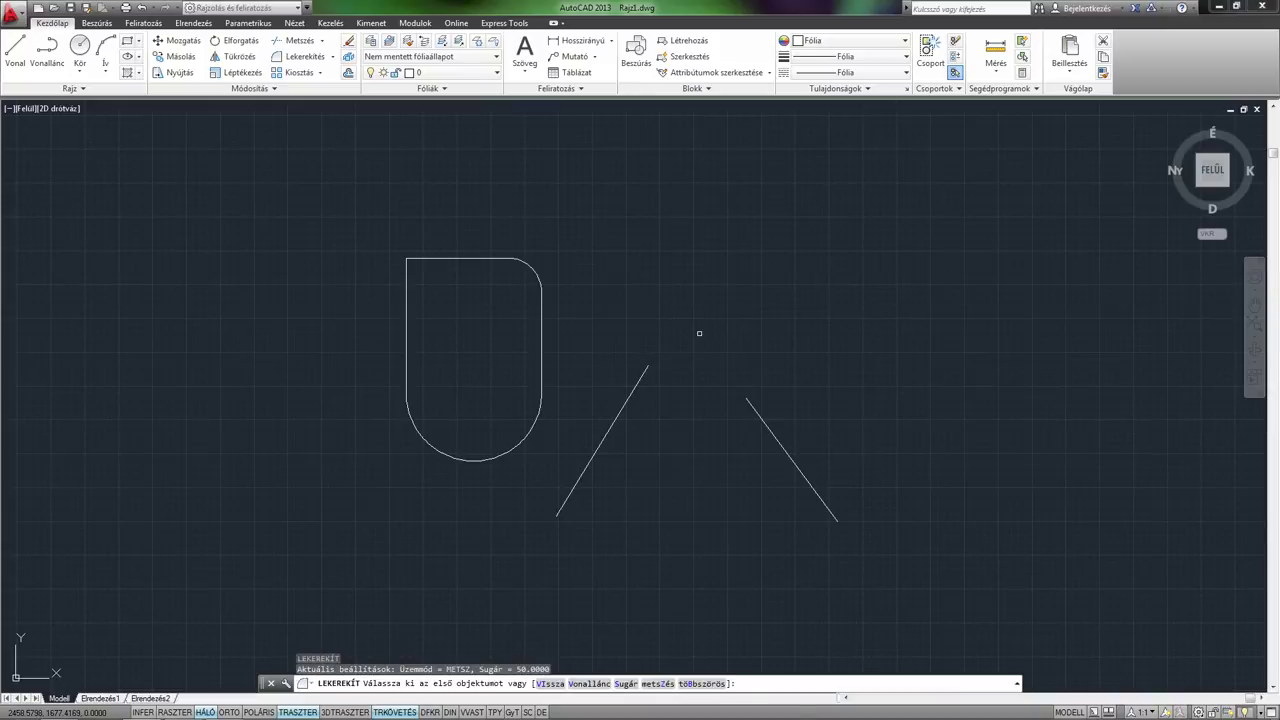
{"action": "left_click", "coordinate": [616, 418]}
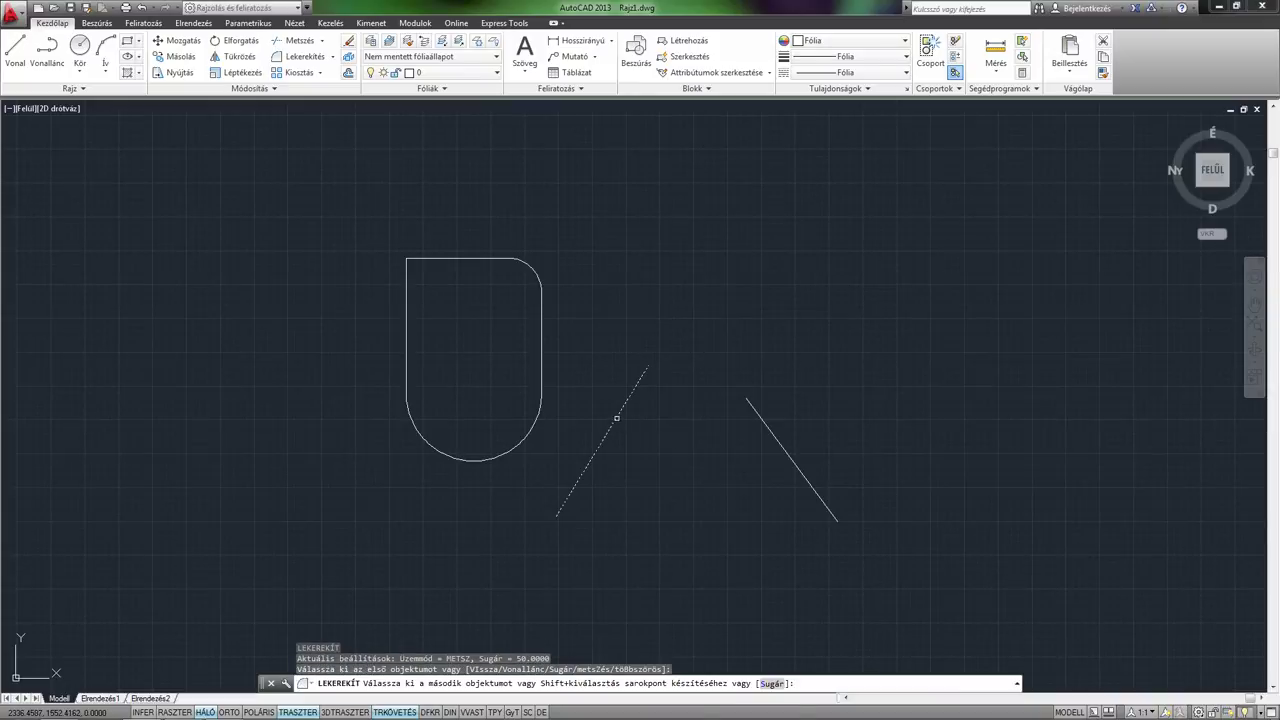
{"action": "left_click", "coordinate": [786, 455]}
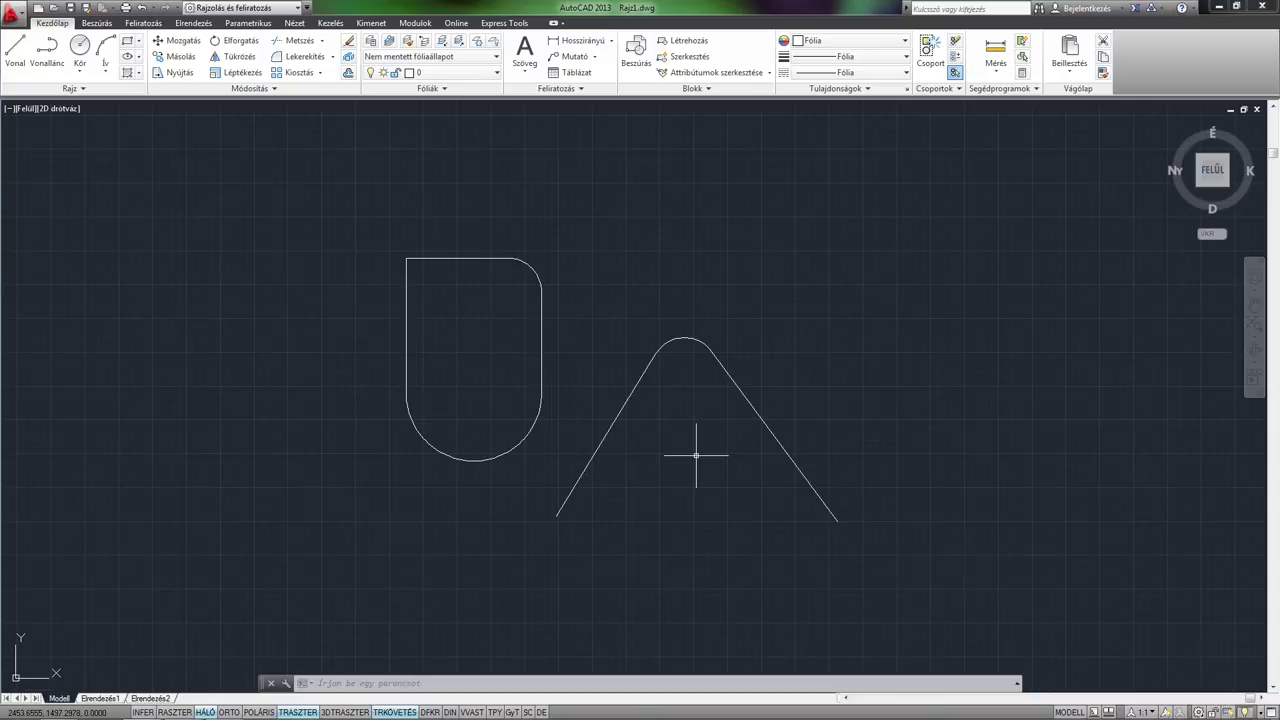
Step: Draw two separate slanted lines leaning toward each other, right of the rounded peak
{"action": "left_click", "coordinate": [16, 50]}
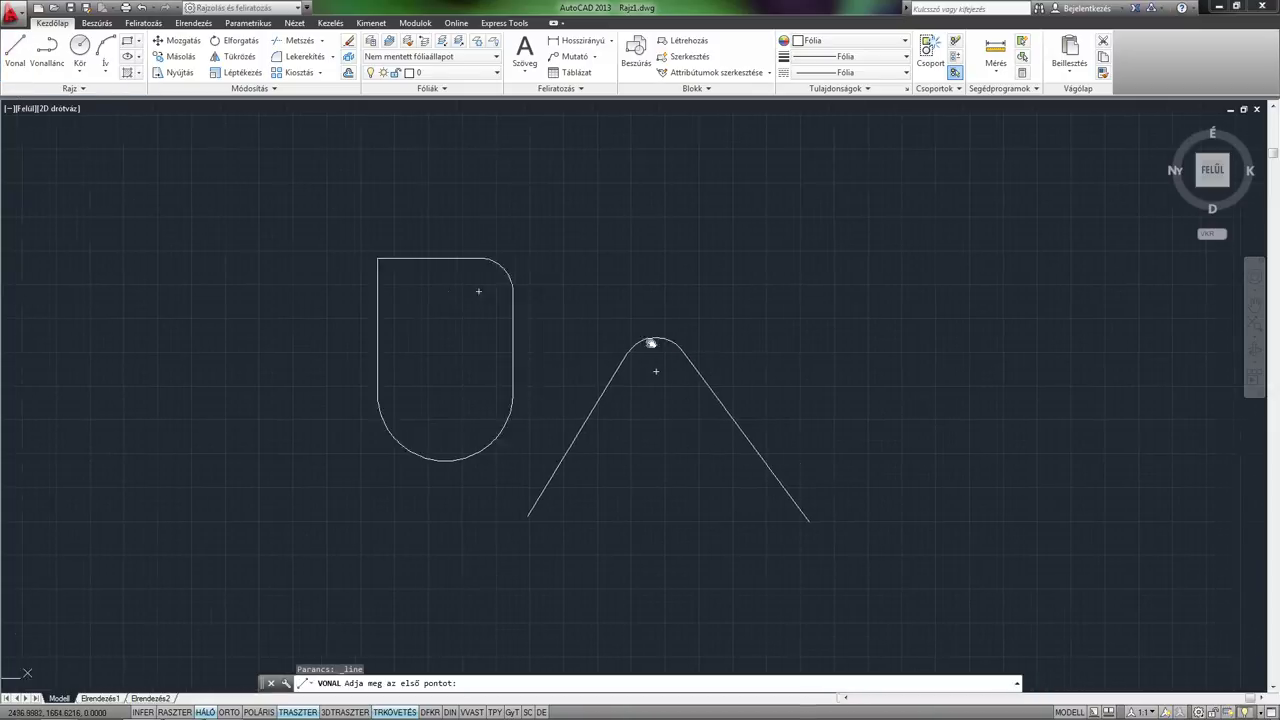
{"action": "middle_click_drag", "start_coordinate": [651, 343], "coordinate": [361, 338]}
{"action": "left_click", "coordinate": [550, 468]}
{"action": "left_click", "coordinate": [631, 309]}
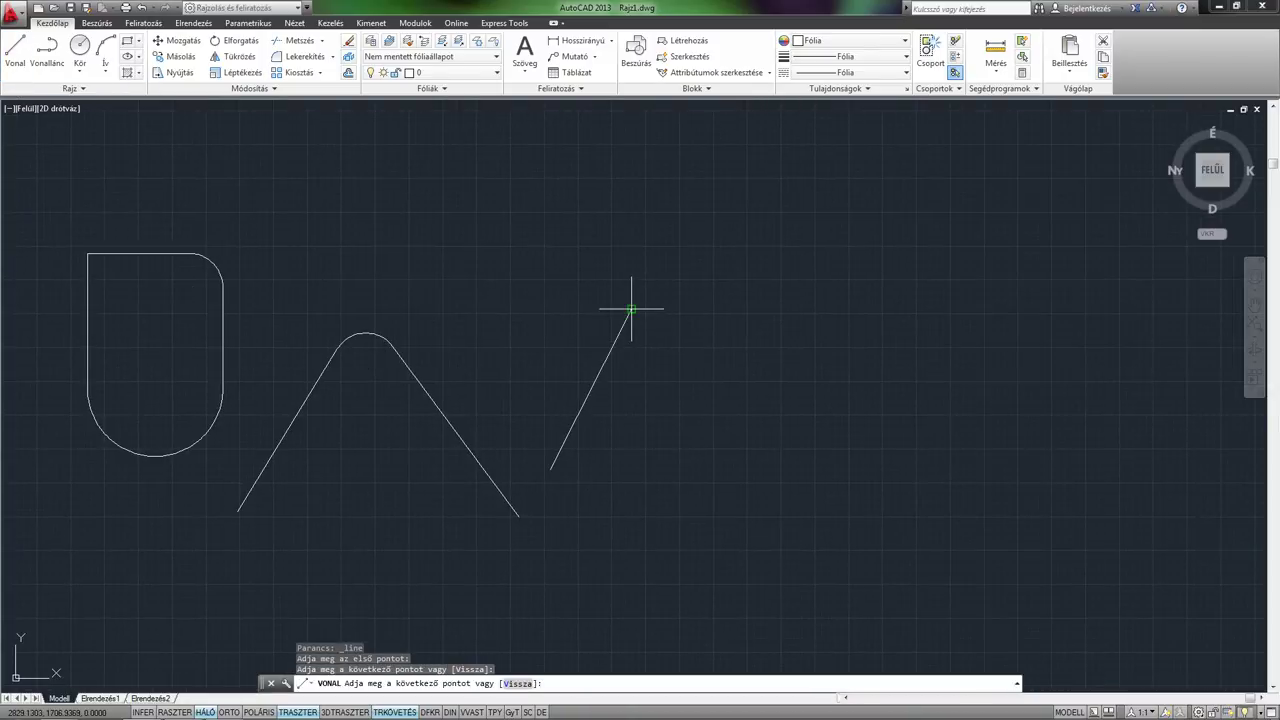
{"action": "key", "text": "Return"}
{"action": "key", "text": "Return"}
{"action": "left_click", "coordinate": [815, 488]}
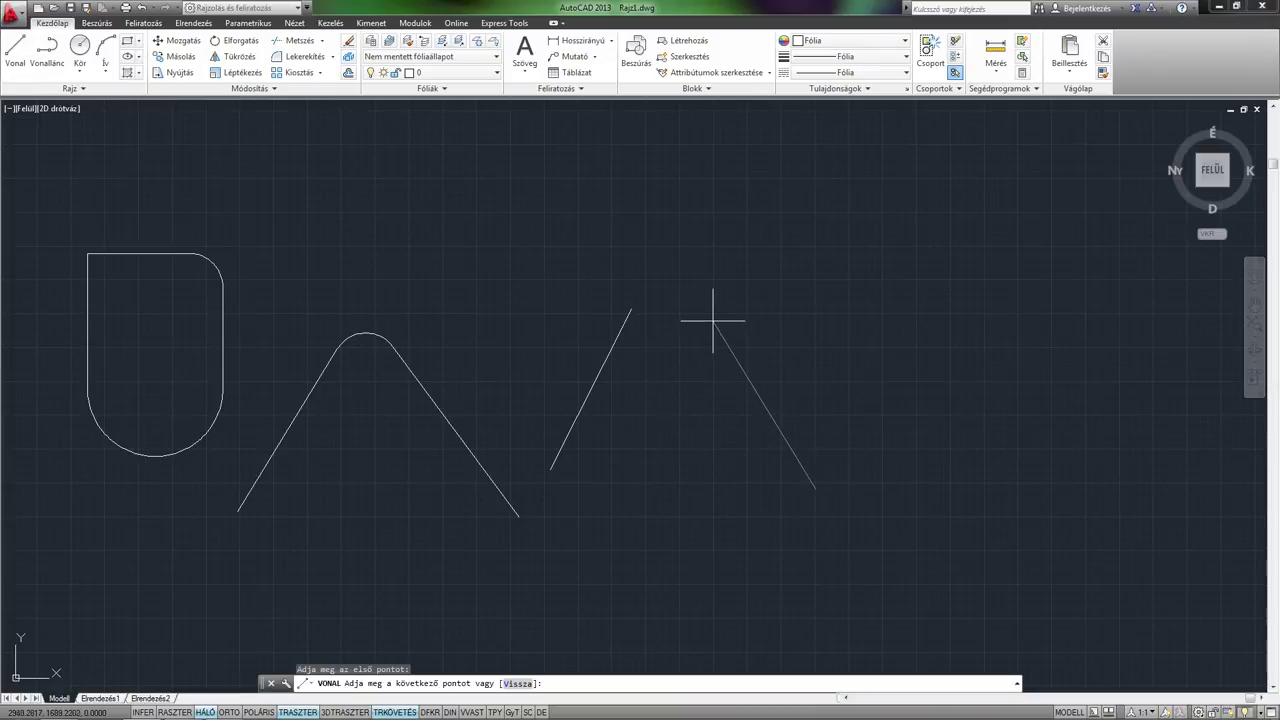
{"action": "left_click", "coordinate": [712, 321]}
{"action": "key", "text": "Return"}
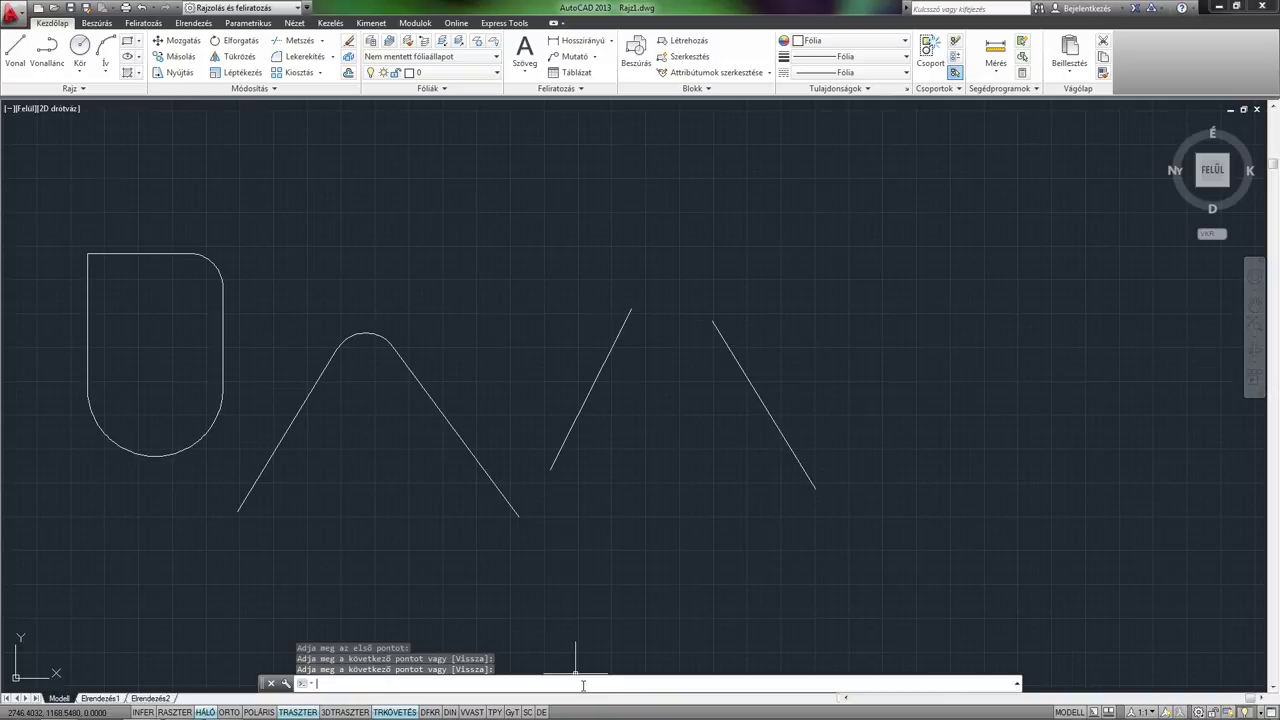
{"action": "type", "text": "LK"}
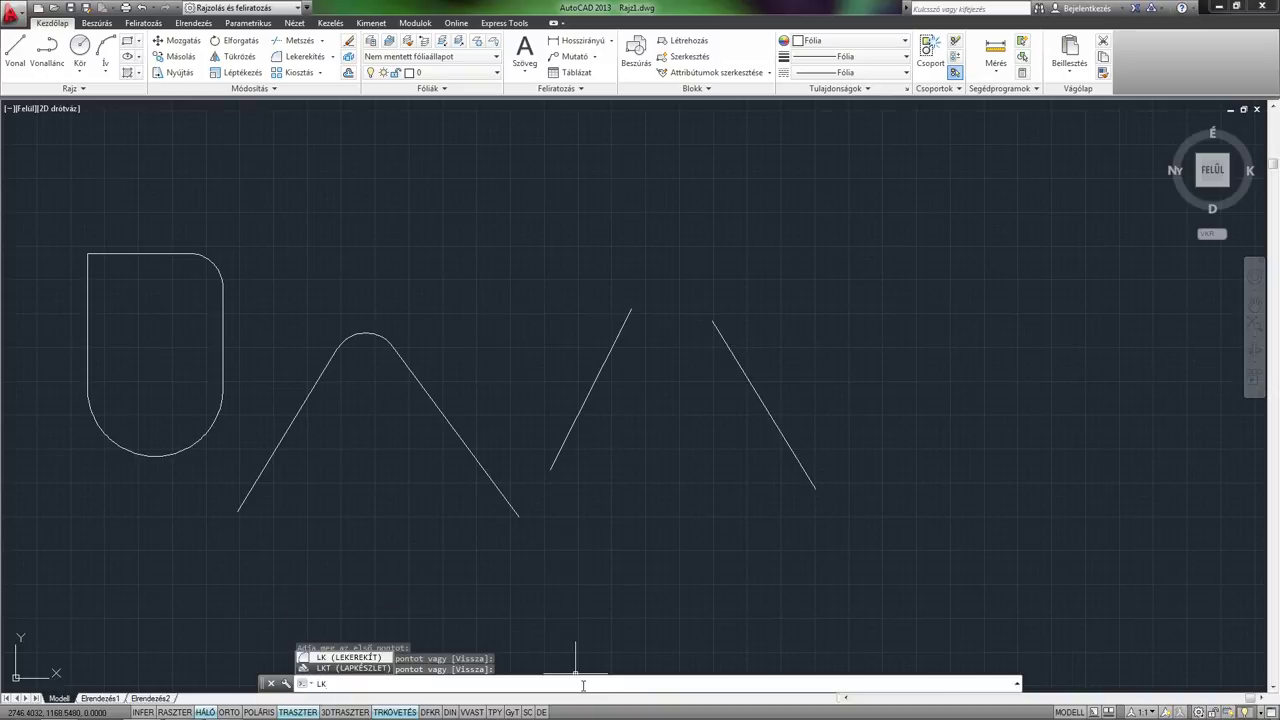
Step: Set the fillet radius to 0 and join the left and right lines into a sharp apex
{"action": "key", "text": "Return"}
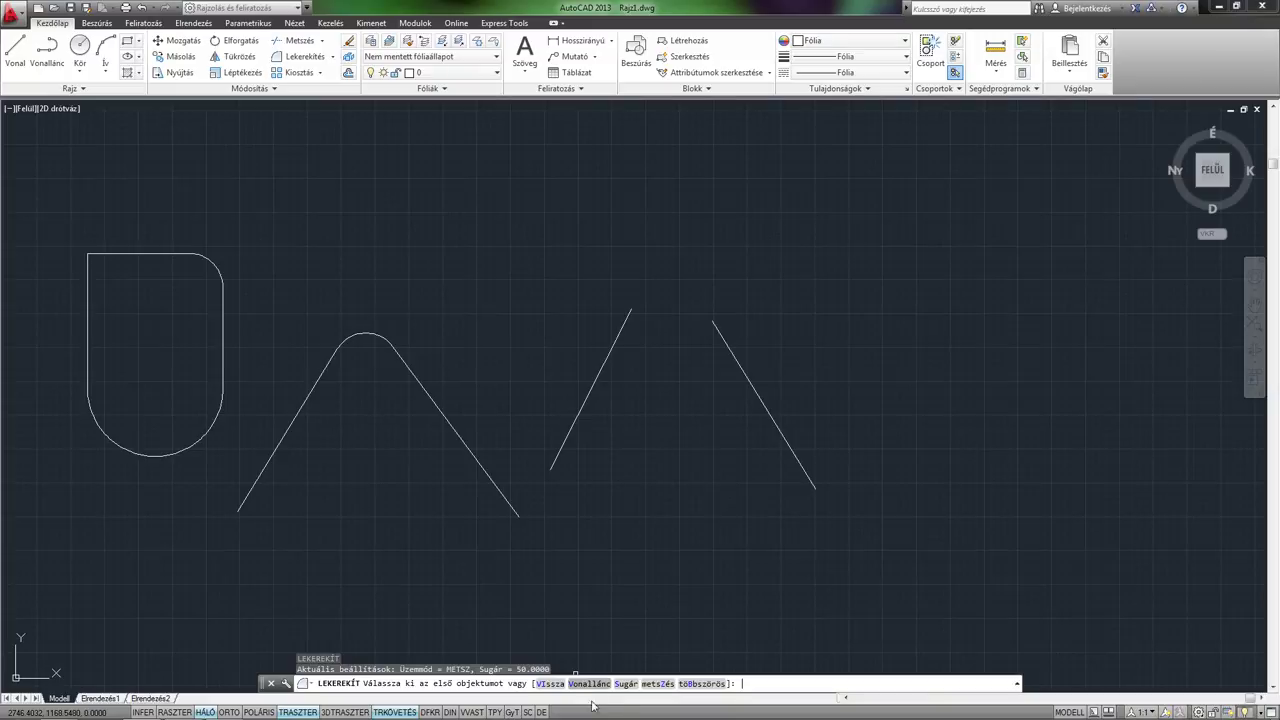
{"action": "left_click", "coordinate": [625, 684]}
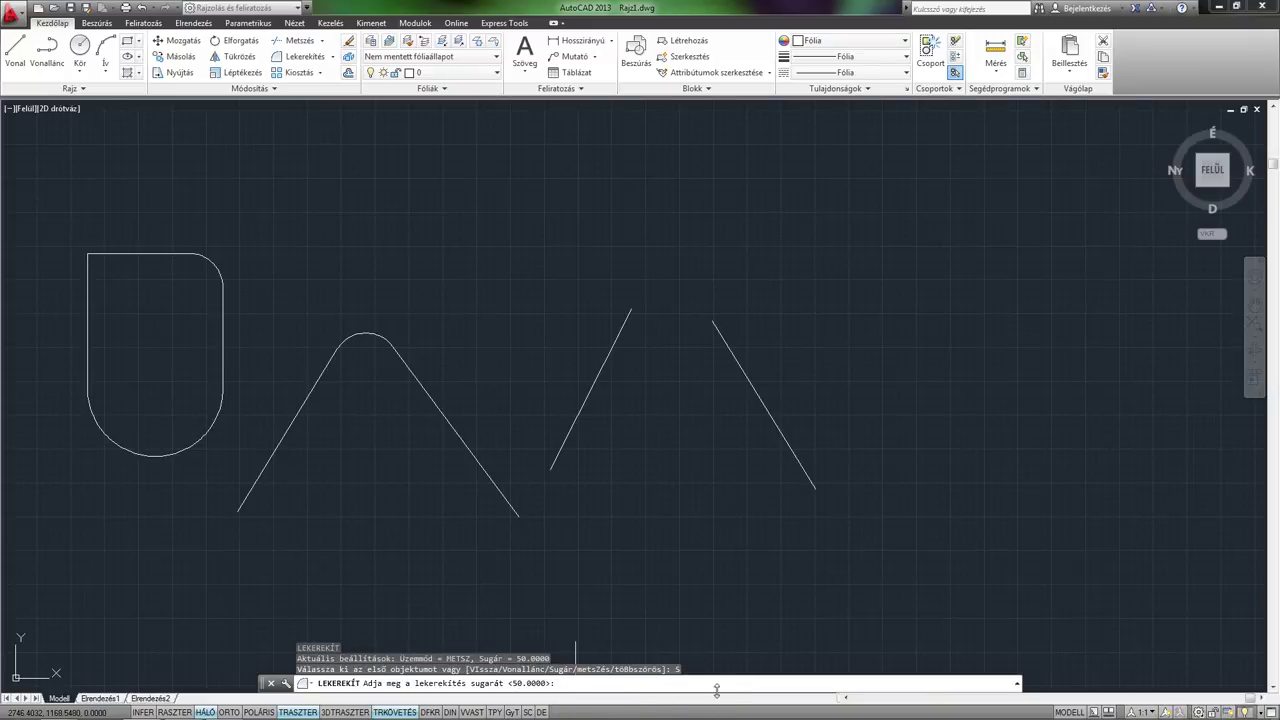
{"action": "type", "text": "0"}
{"action": "key", "text": "Return"}
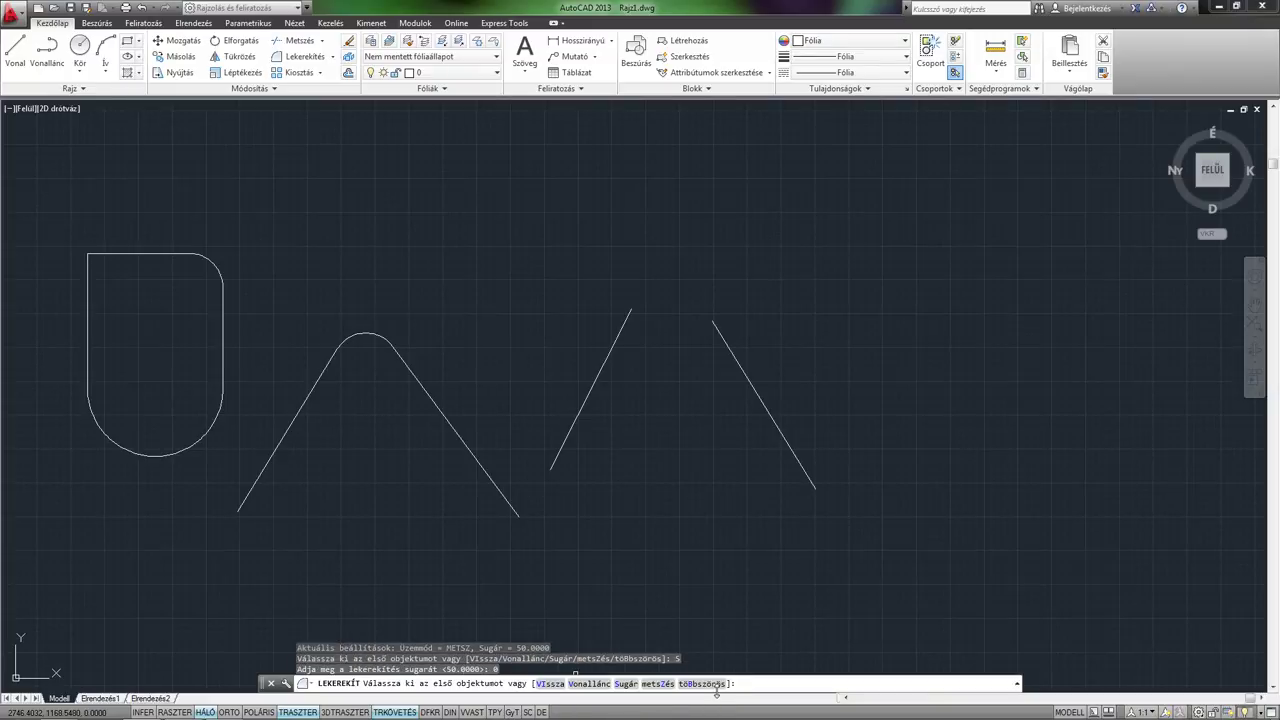
{"action": "left_click", "coordinate": [583, 405]}
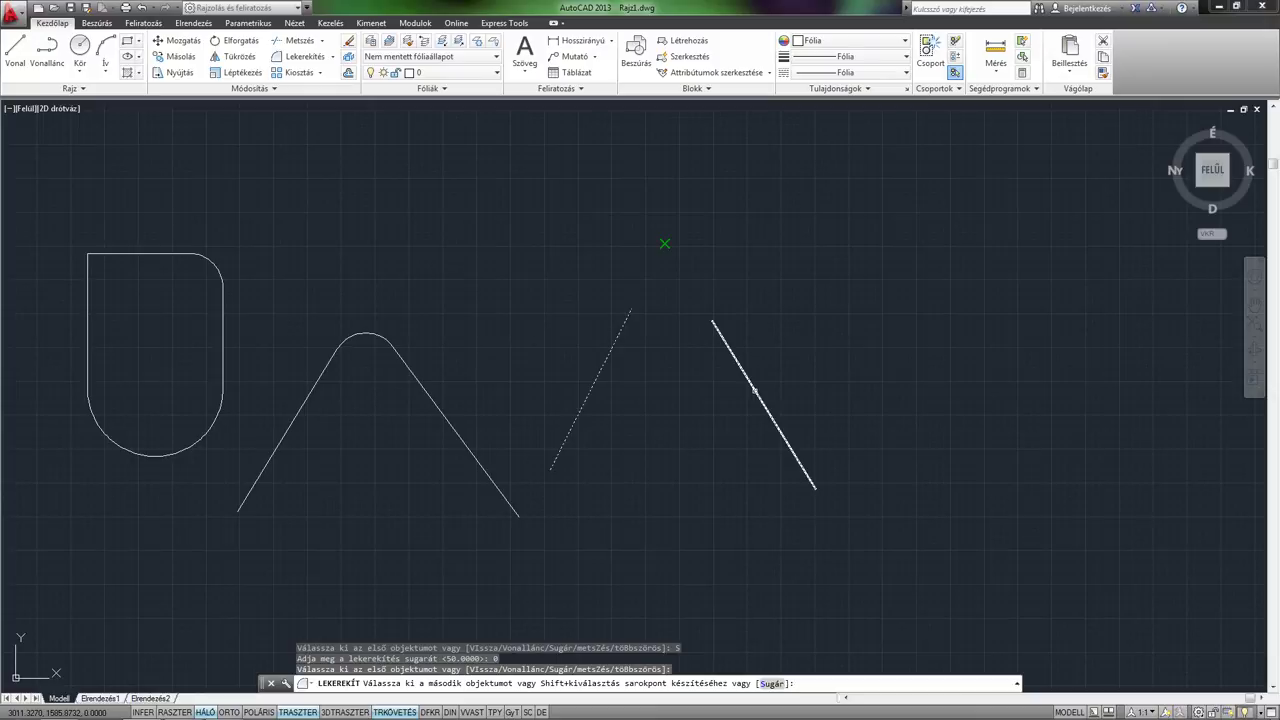
{"action": "left_click", "coordinate": [755, 391]}
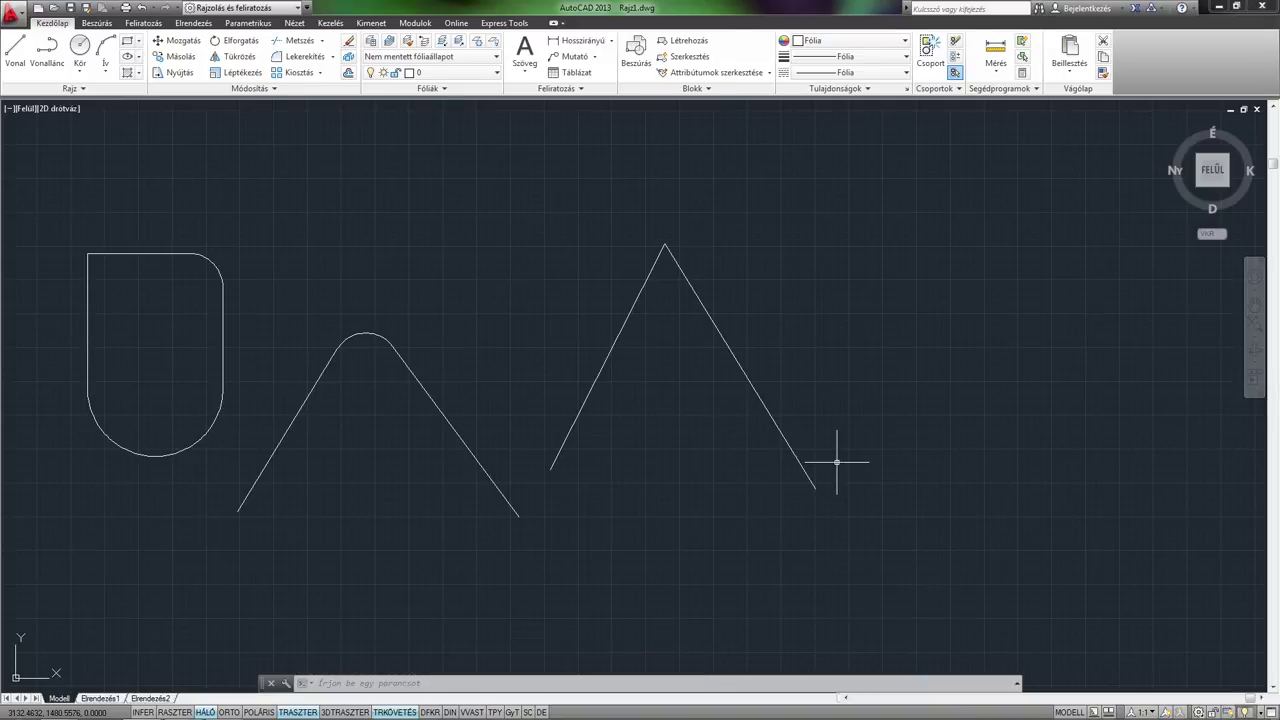
{"action": "mouse_move", "coordinate": [571, 506]}
{"action": "middle_mouse_down"}
{"action": "mouse_move", "coordinate": [666, 514]}
{"action": "mouse_move", "coordinate": [720, 497]}
{"action": "middle_mouse_up"}
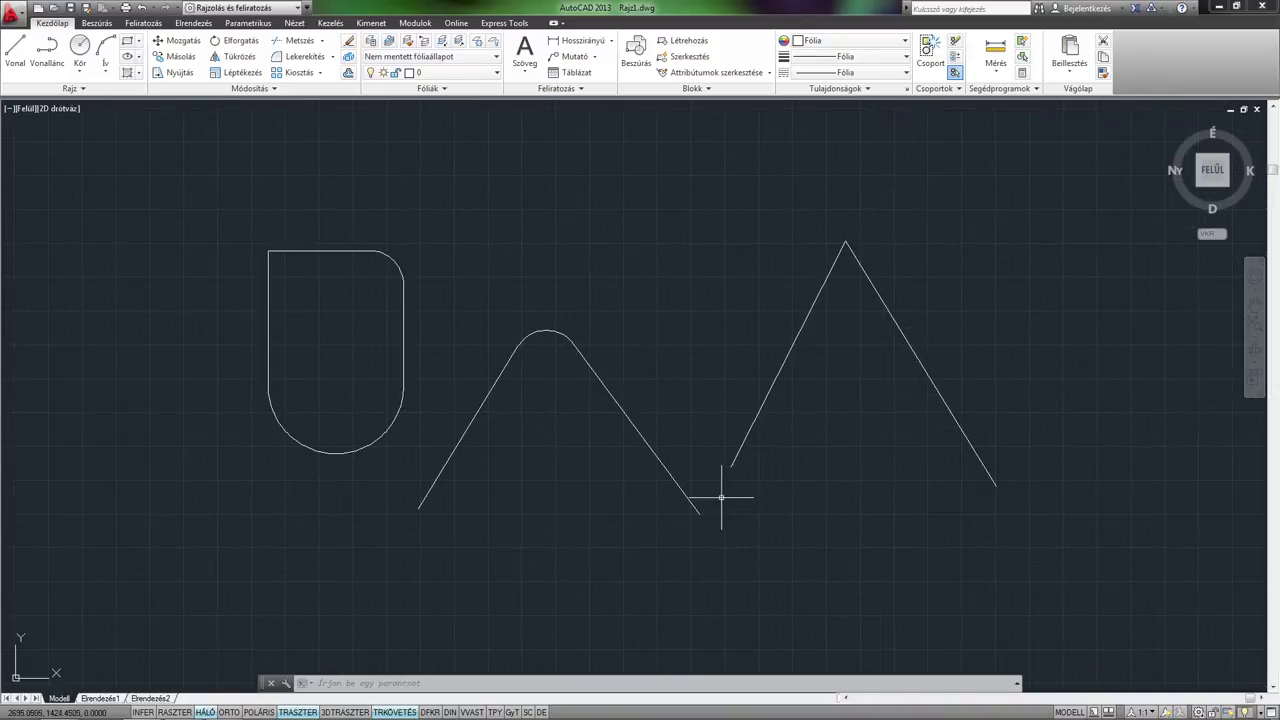